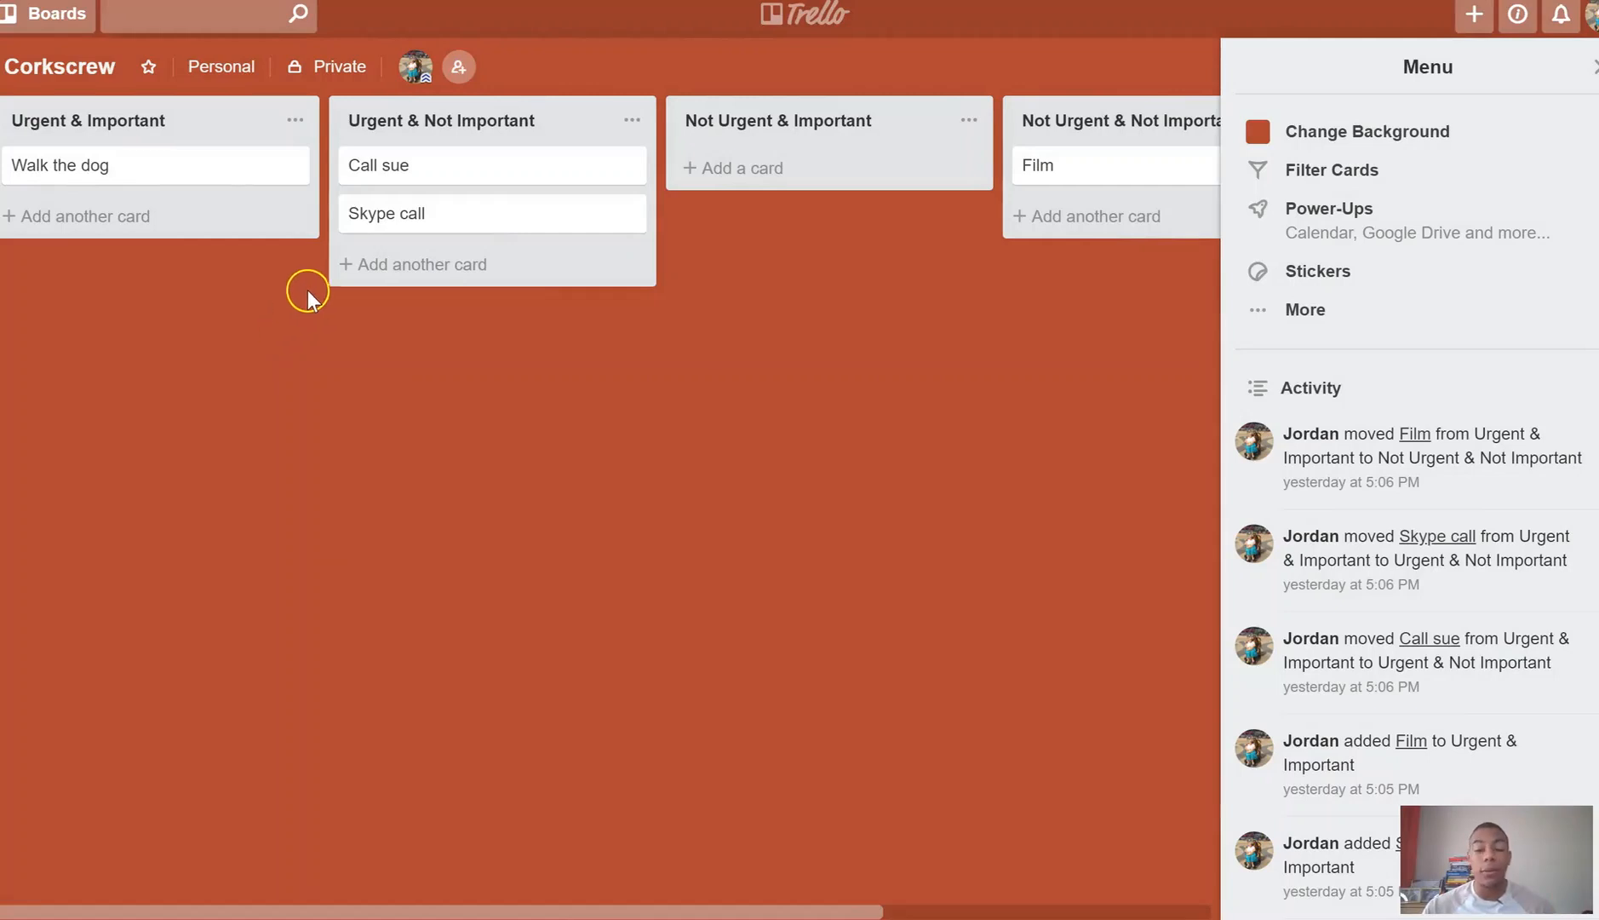
Add a list named "IN PROGRESS" and place it between the Urgent & Important and Urgent & Not Important lists
drag(489, 905, 1034, 871)
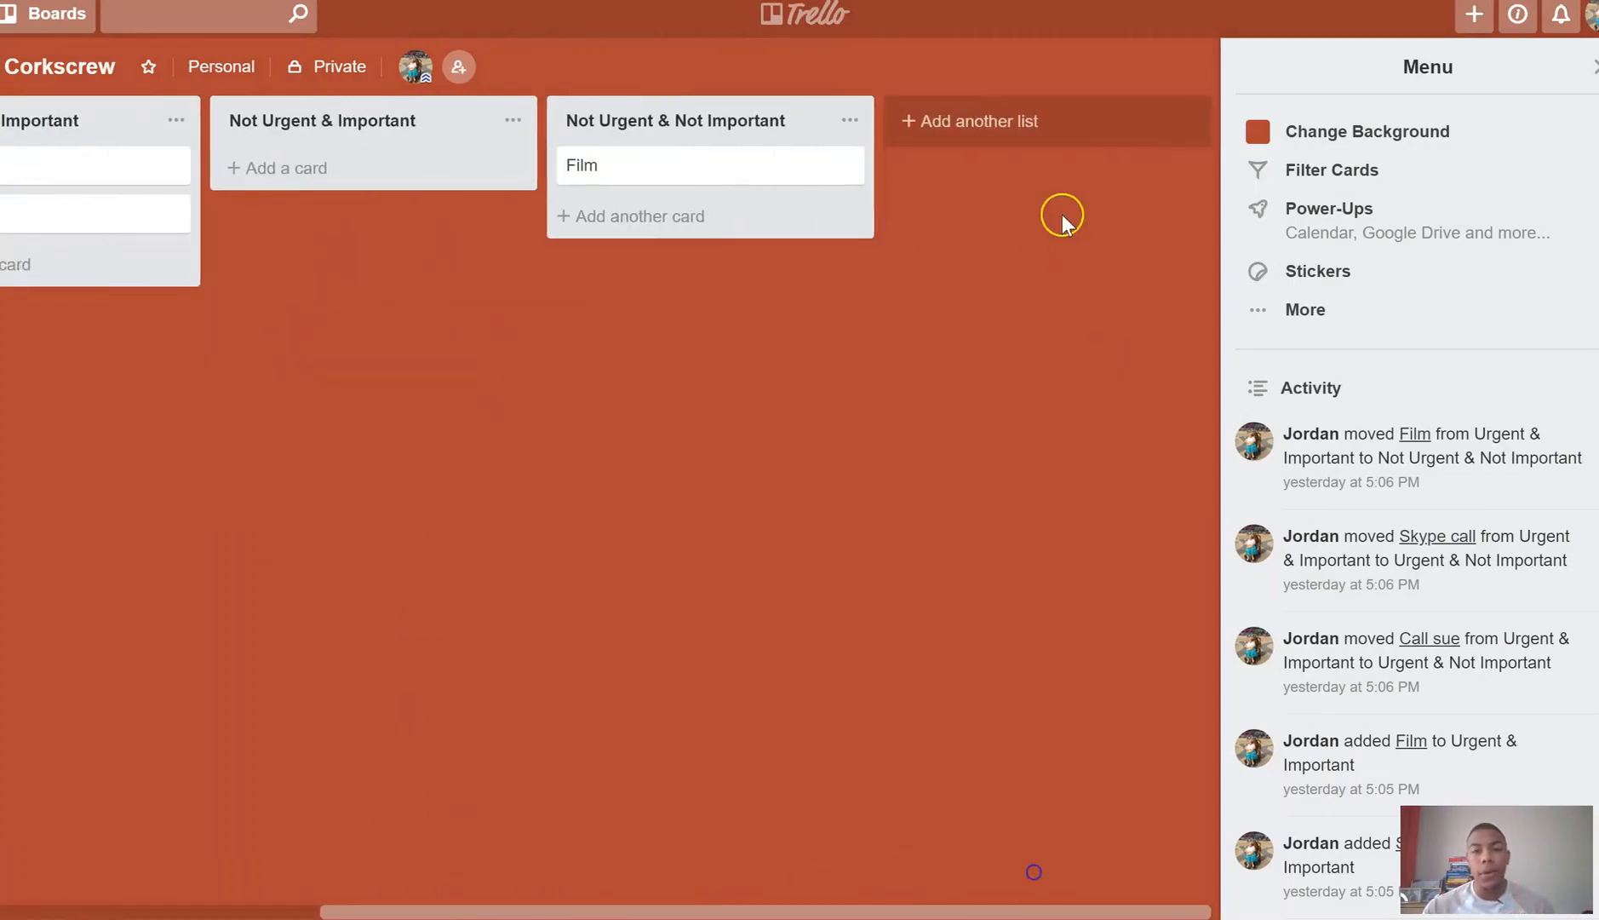
click(1041, 124)
text(IN PROGRESS)
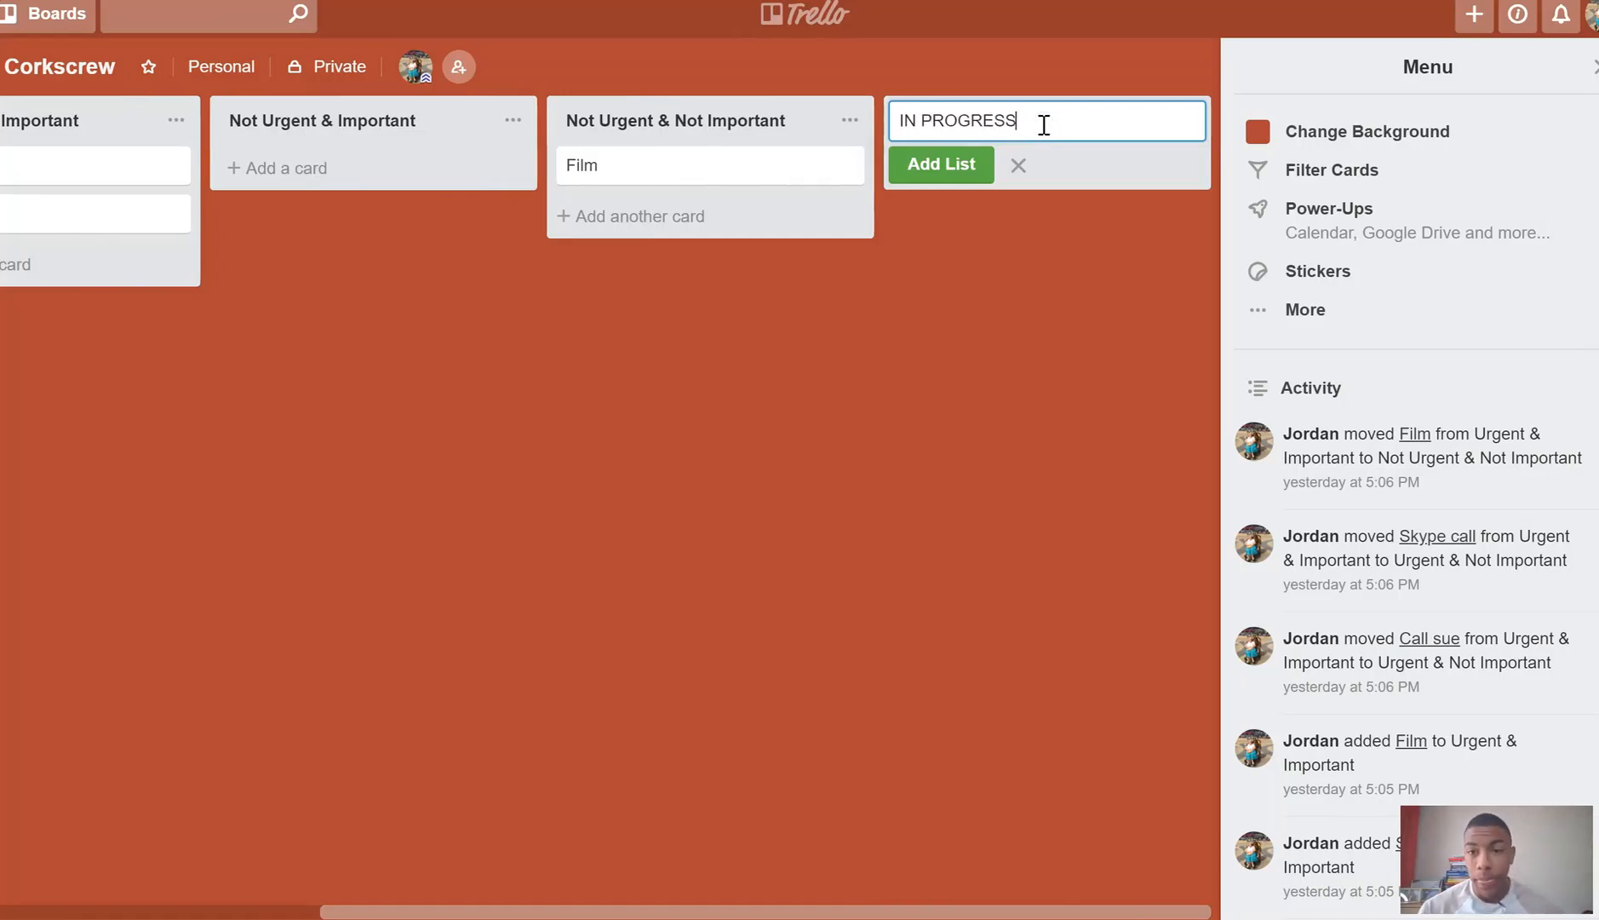
key(Return)
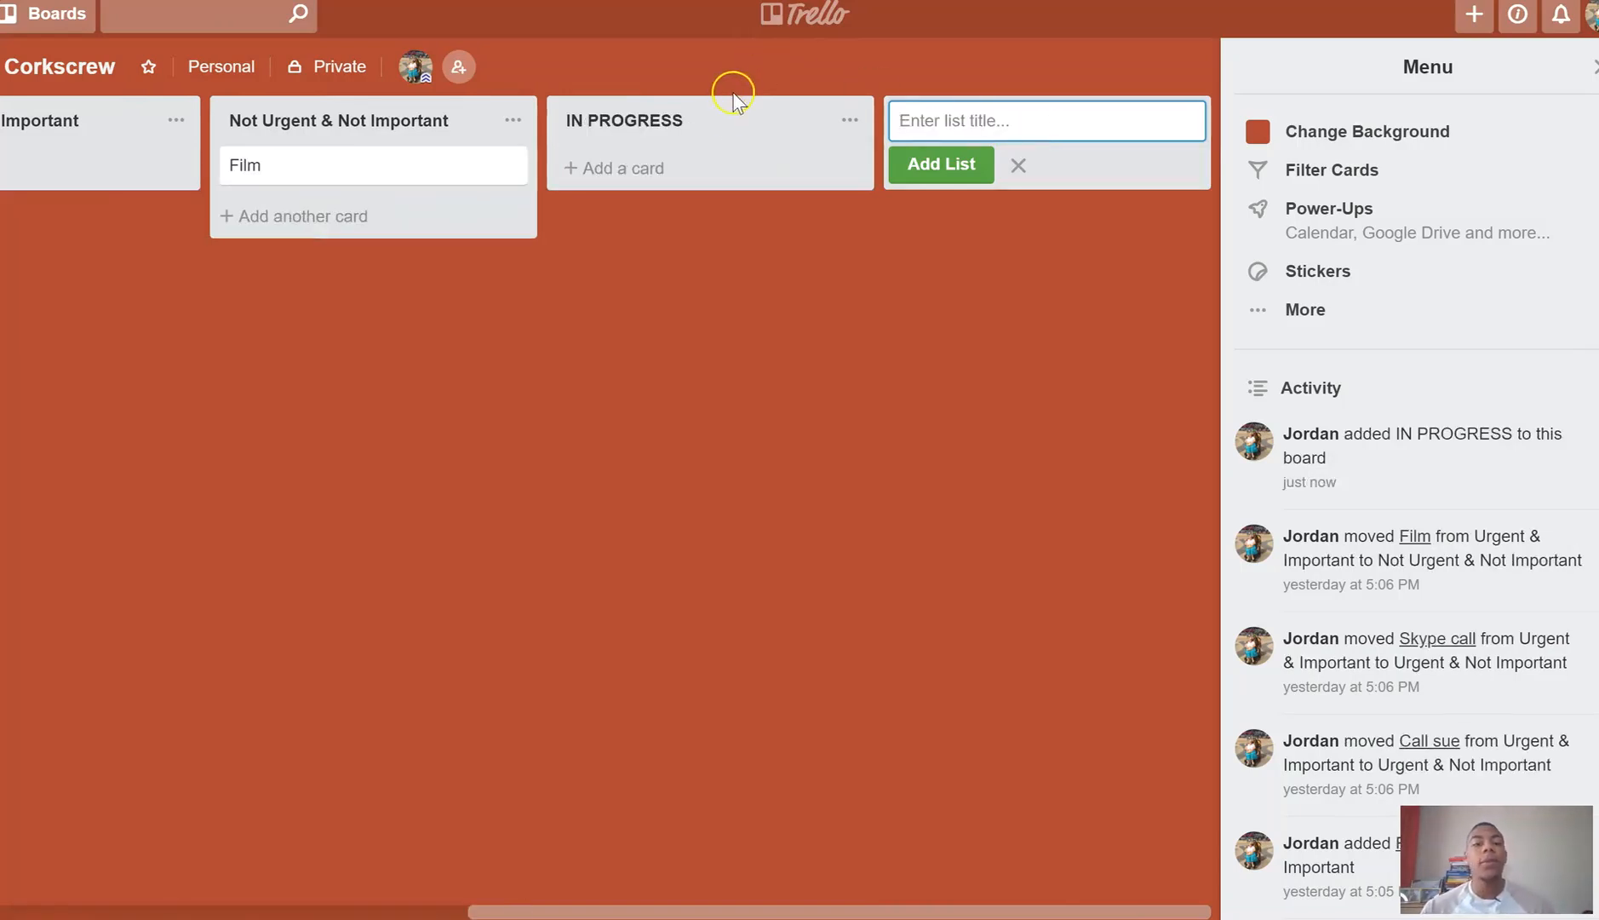
drag(661, 132, 477, 134)
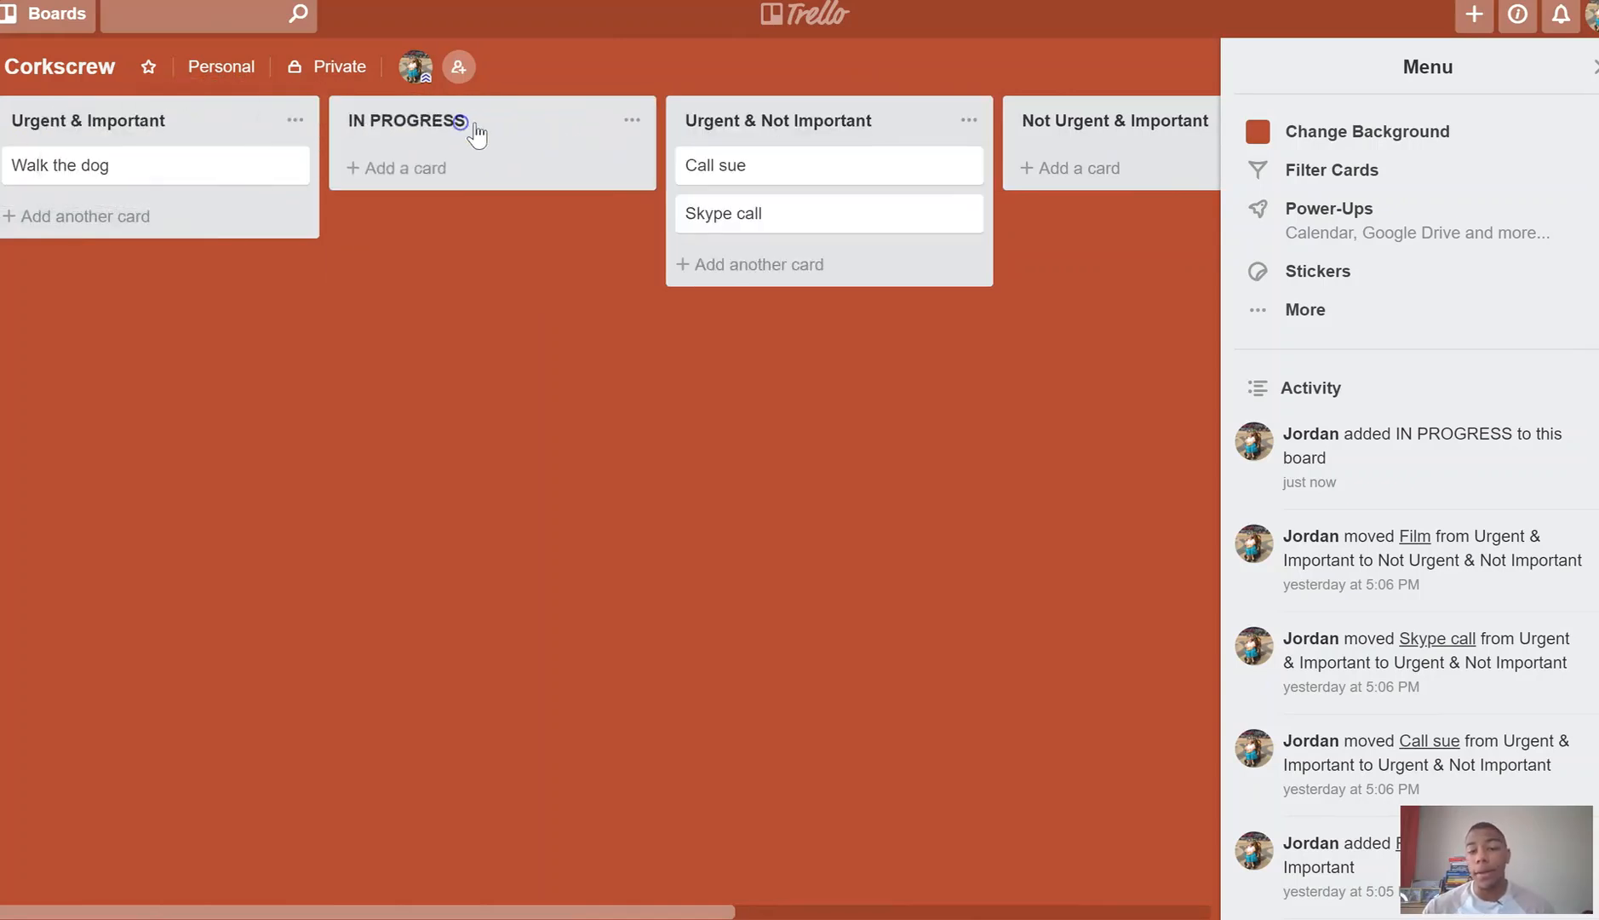
Open the "Walk the dog" card and apply the unnamed yellow label to it
click(91, 167)
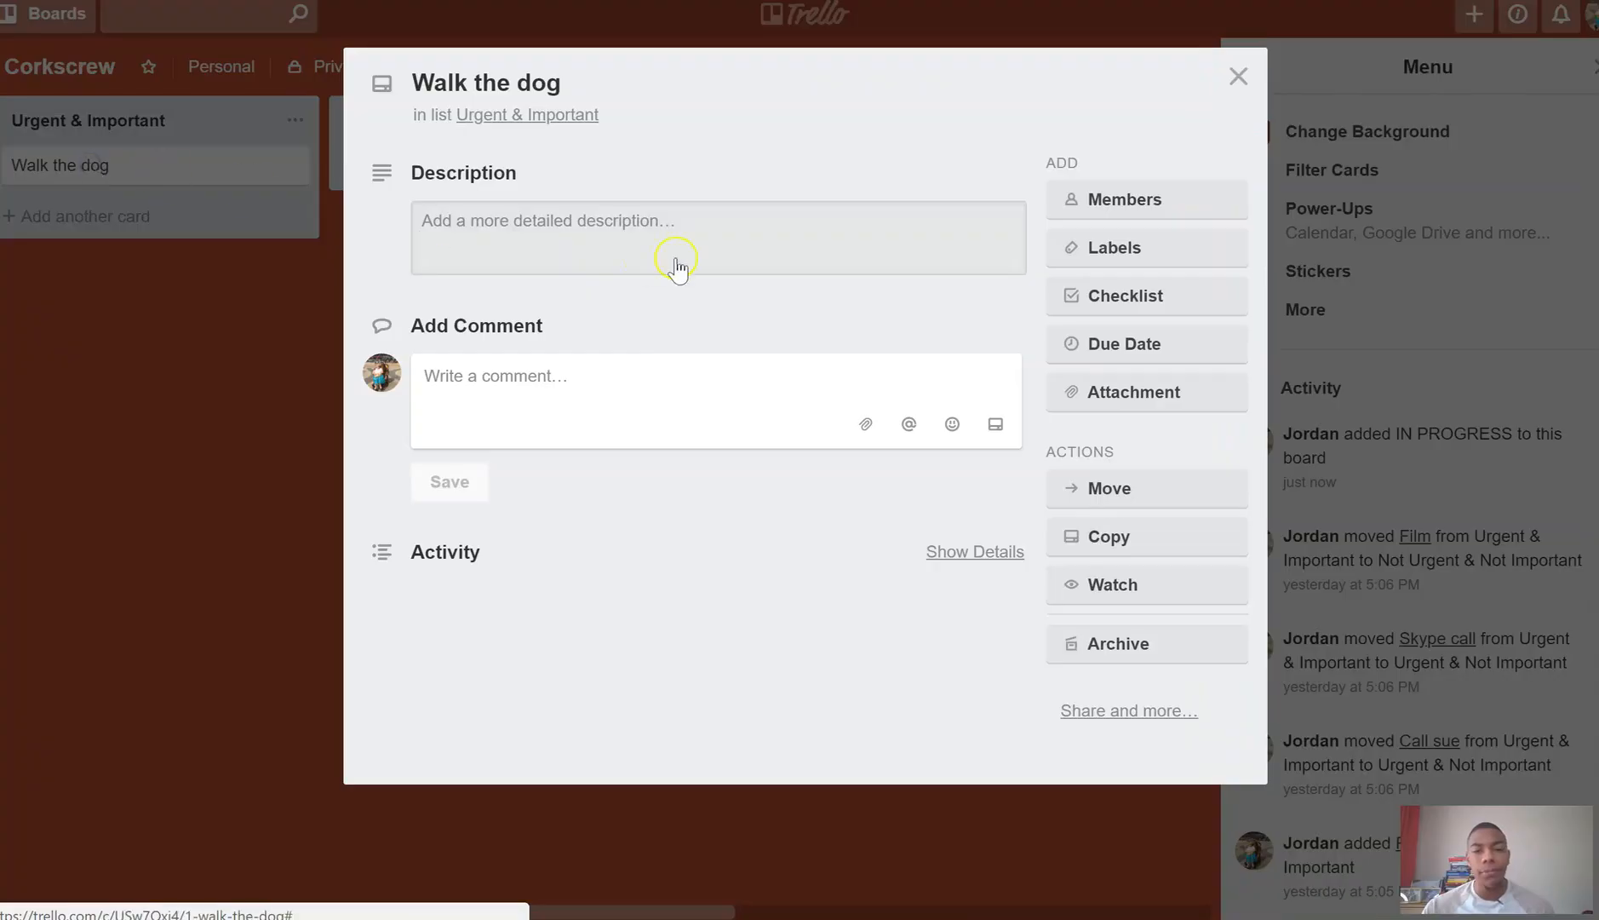
click(1129, 216)
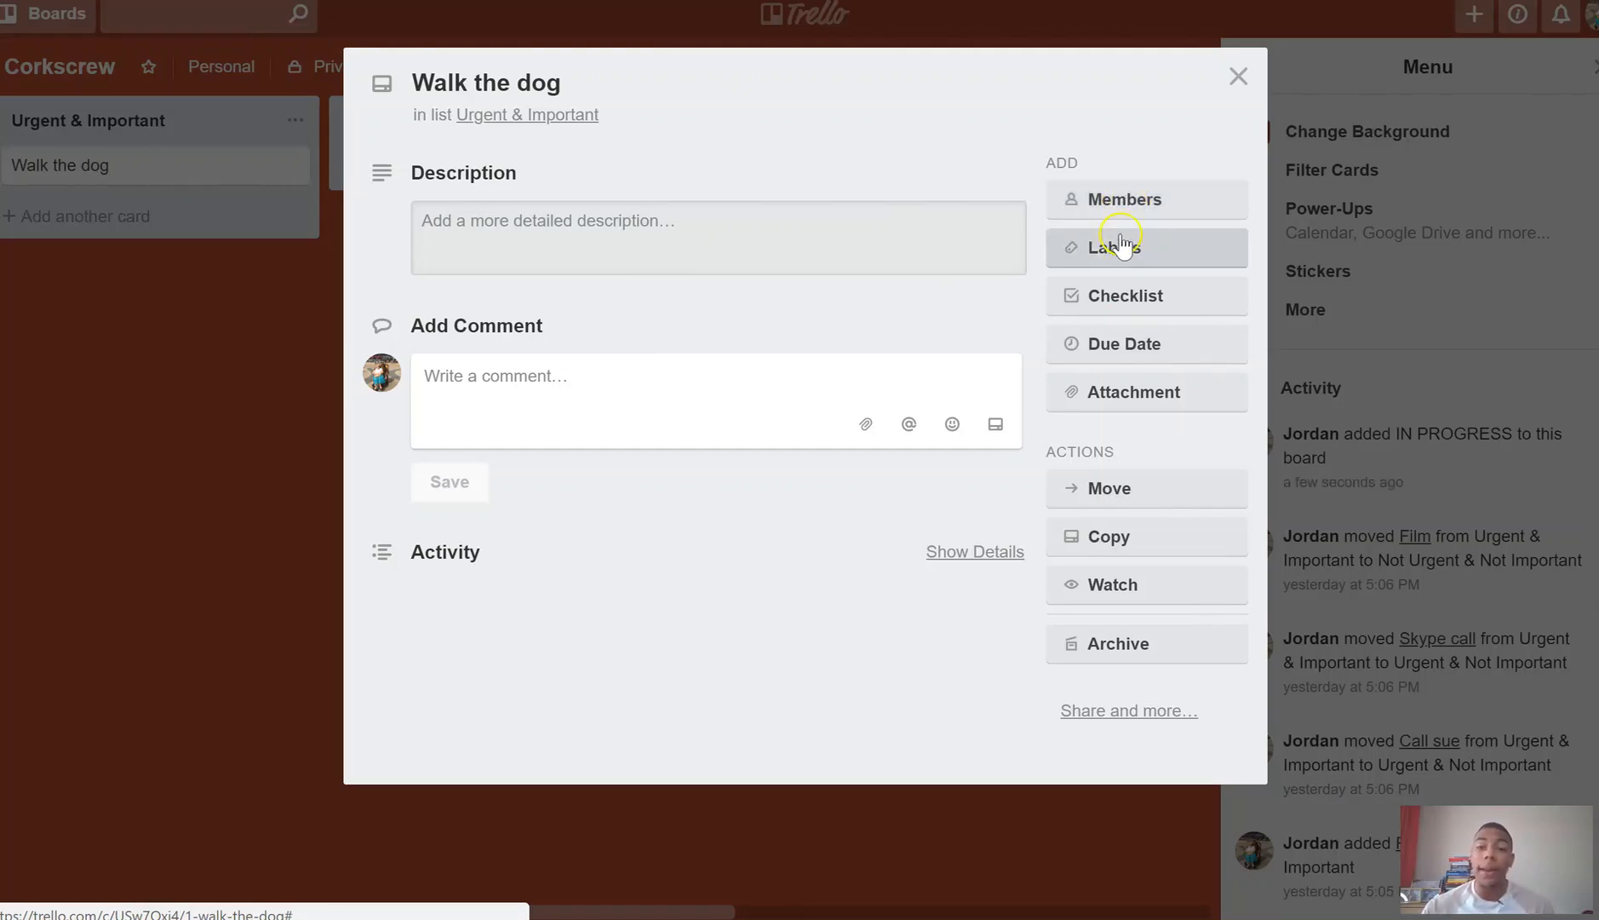
click(1121, 251)
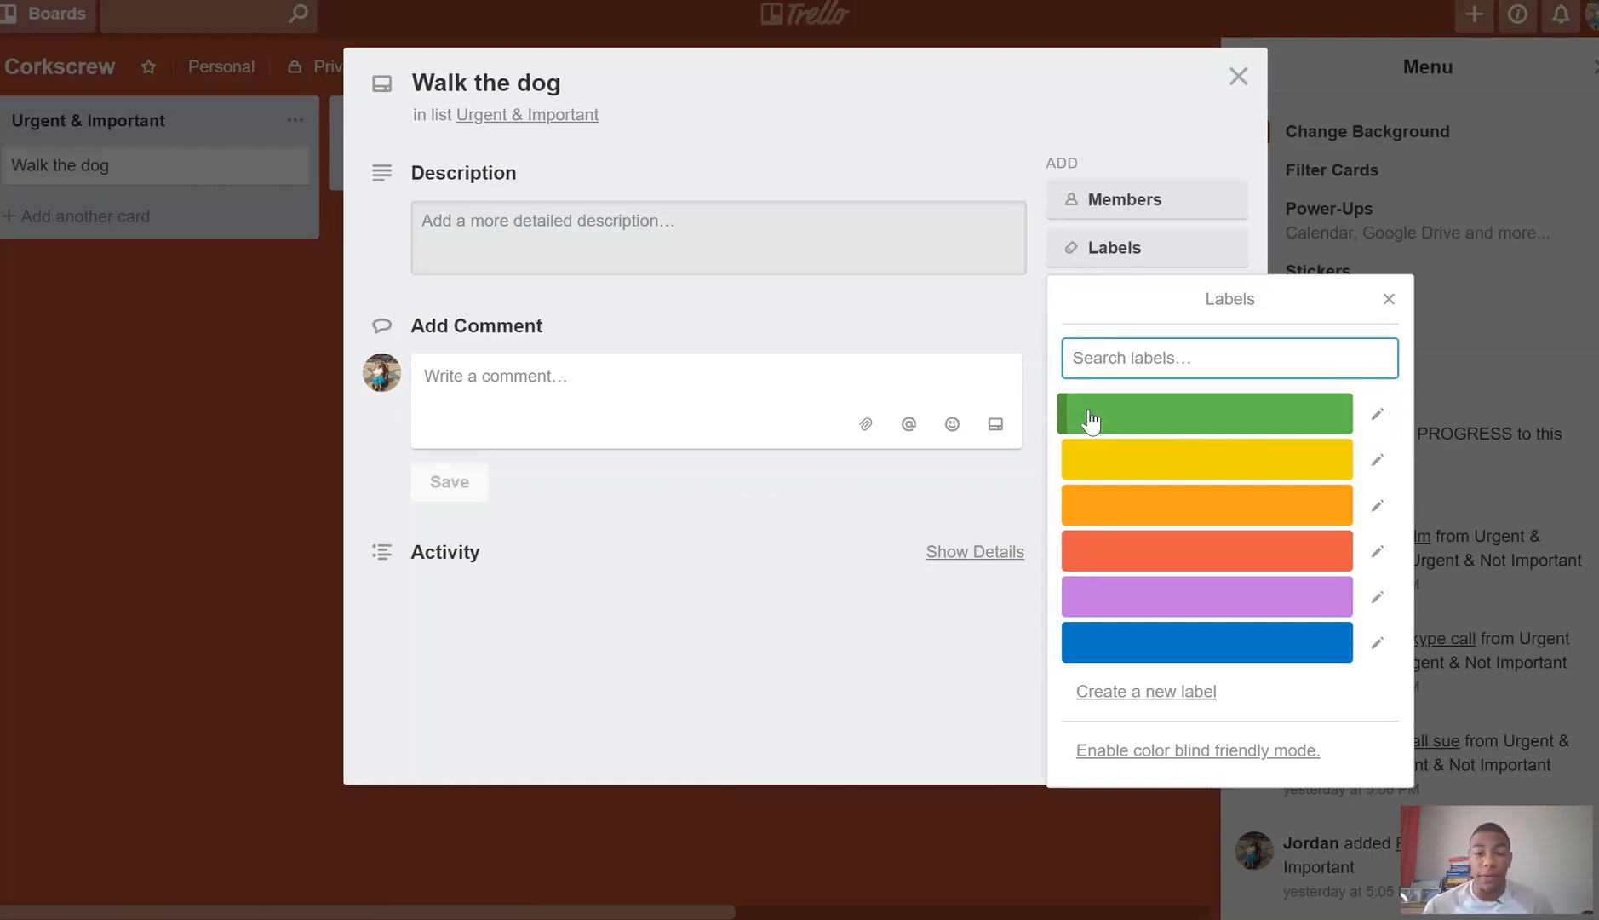
click(1130, 459)
Create a yellow label named "IN PROGRESS" for the "Walk the dog" card
click(434, 203)
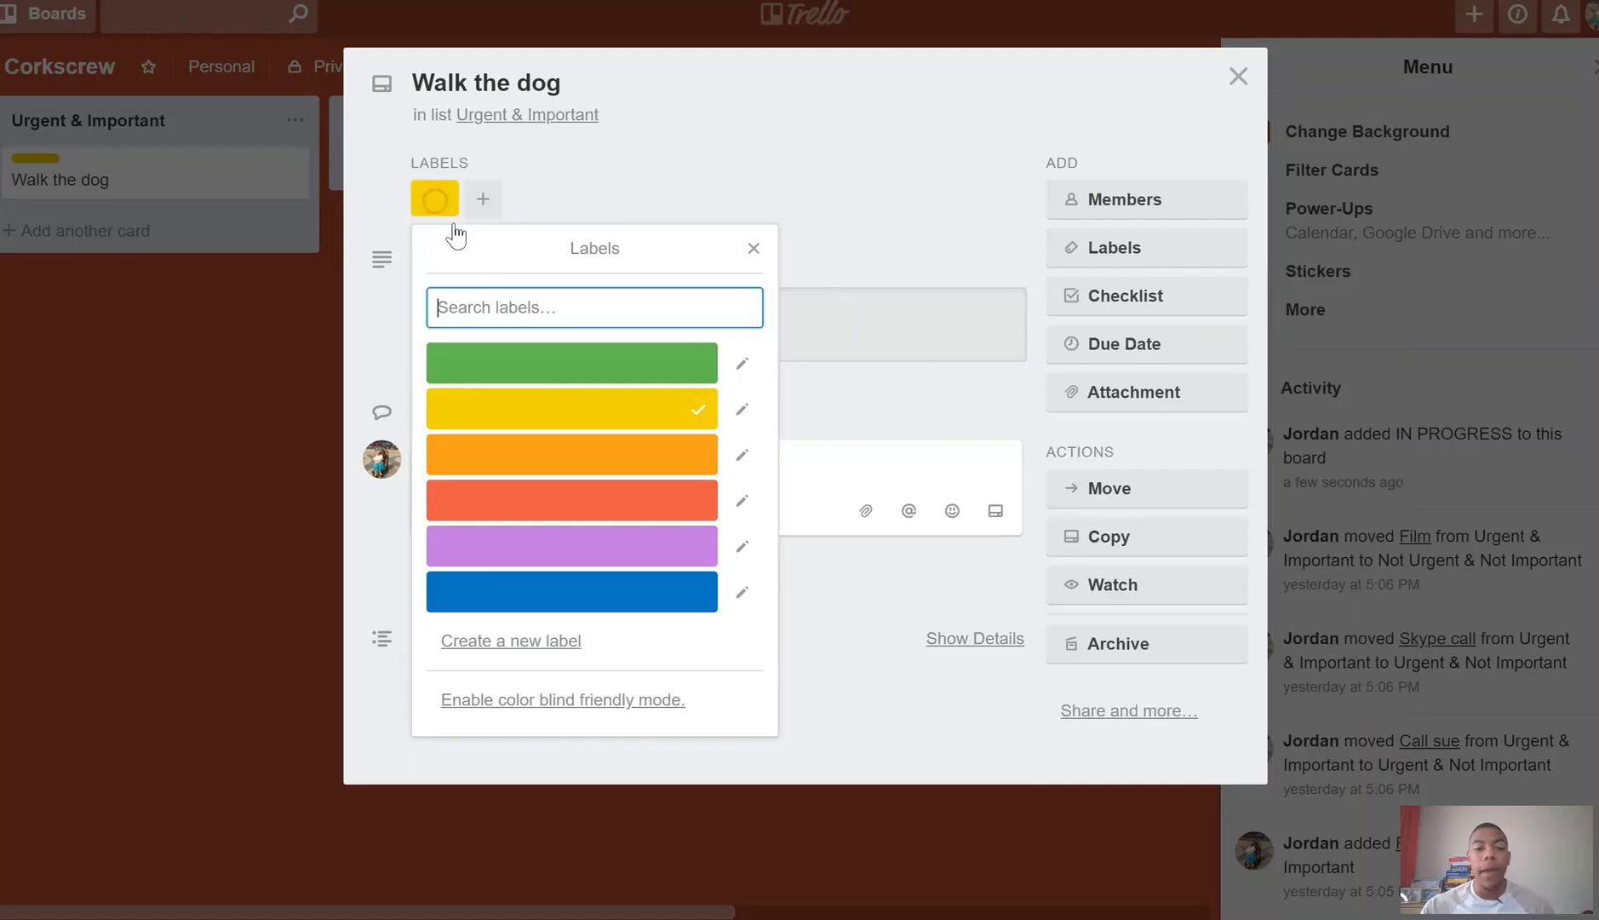
click(469, 304)
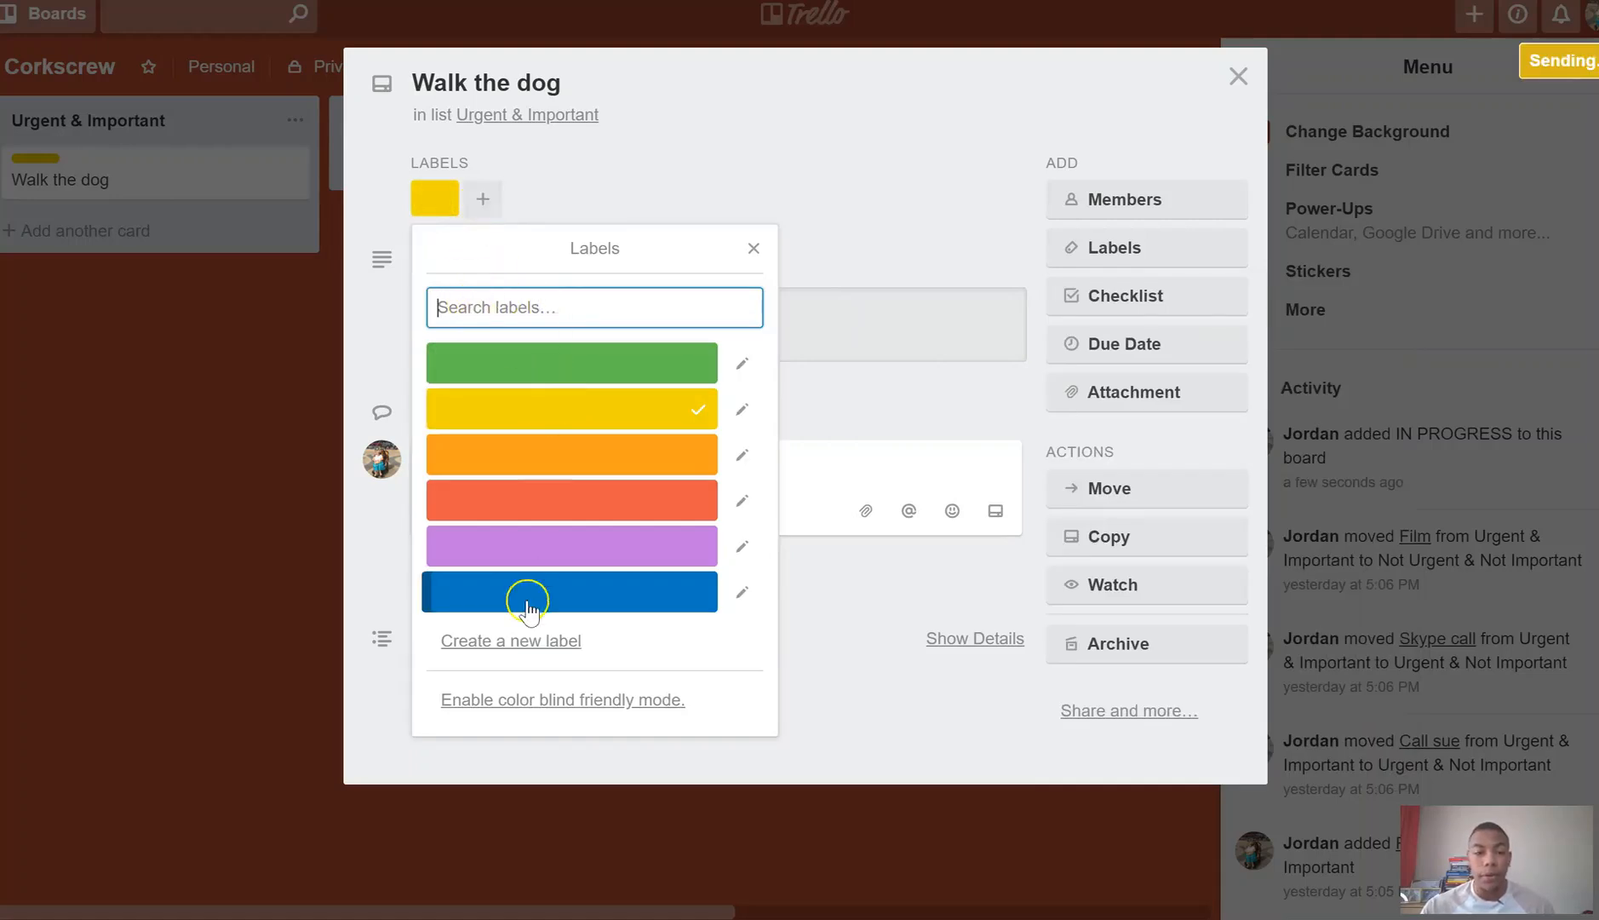
click(514, 647)
click(515, 649)
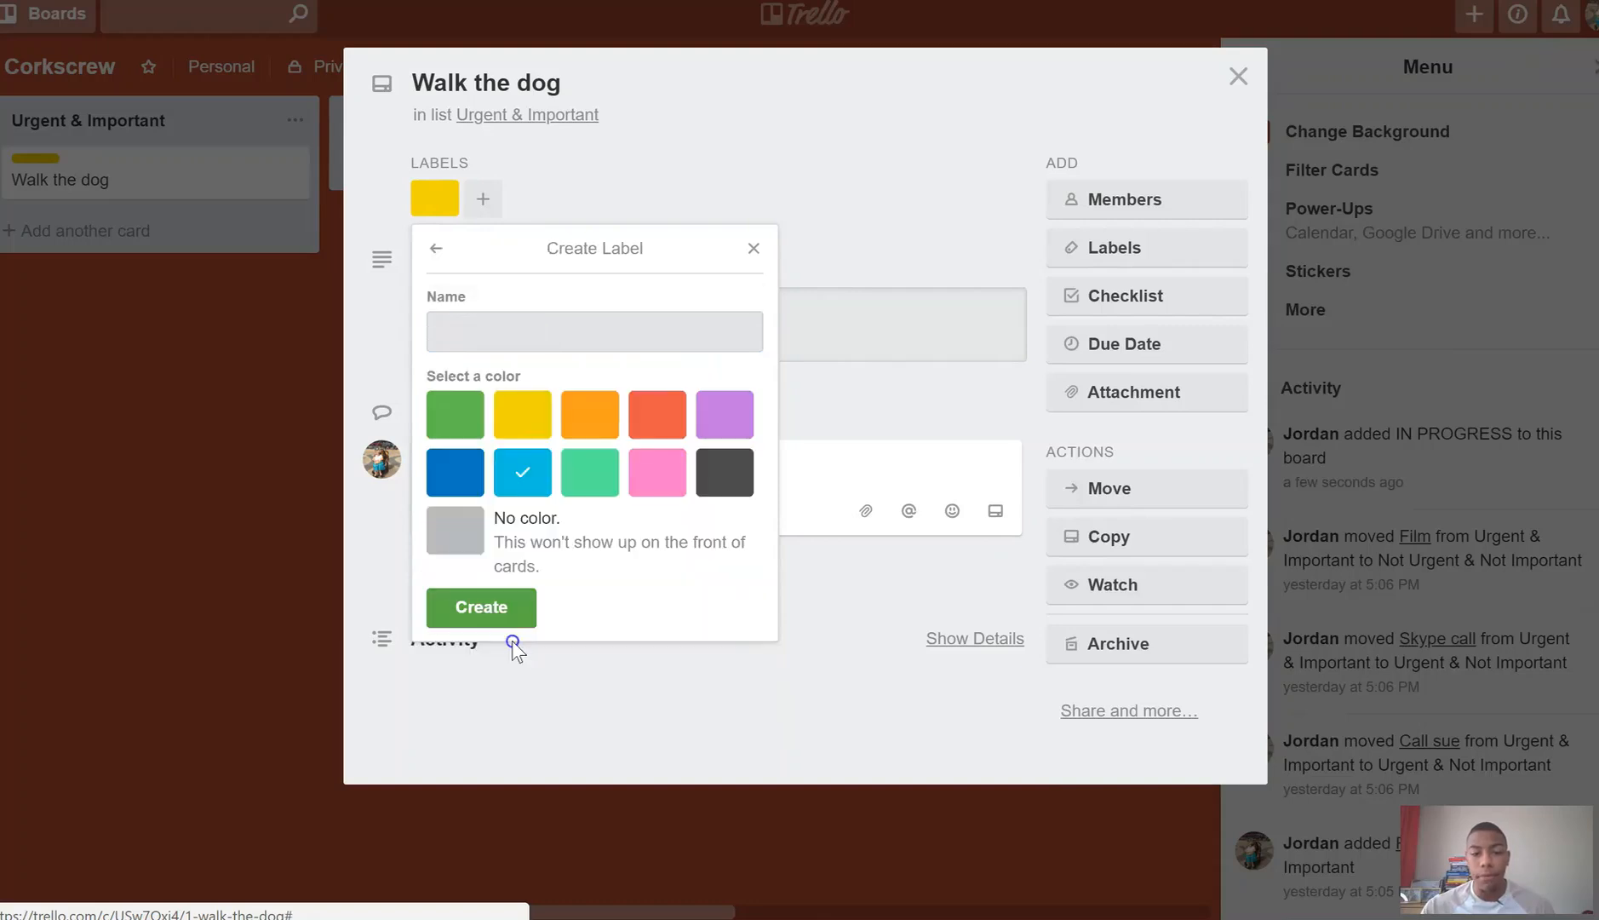
click(558, 332)
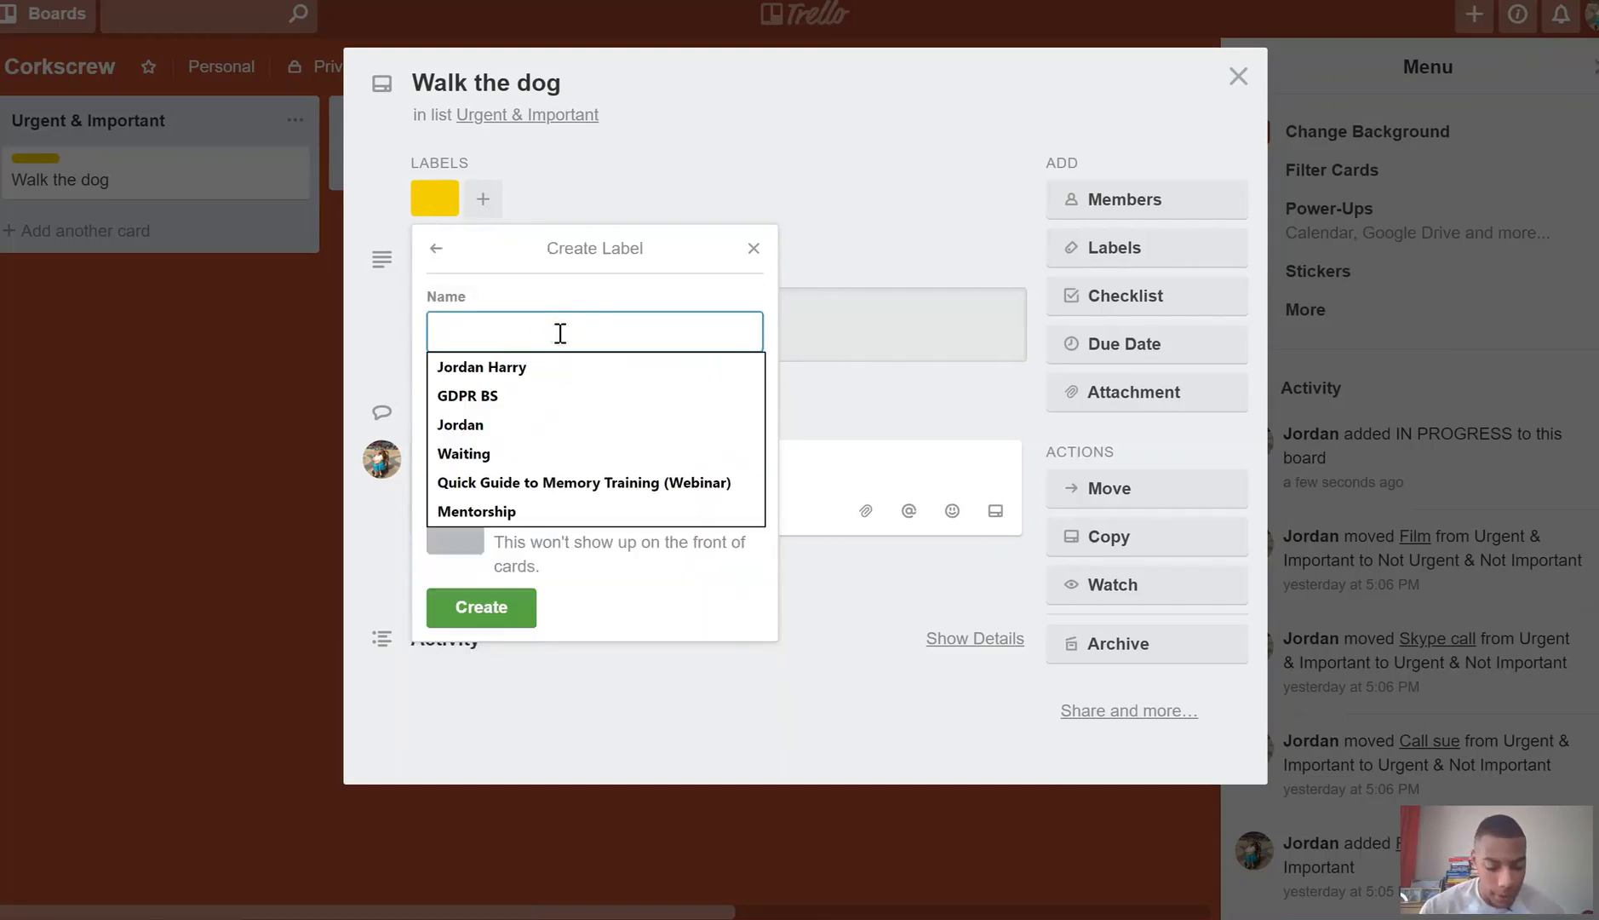
text(iN)
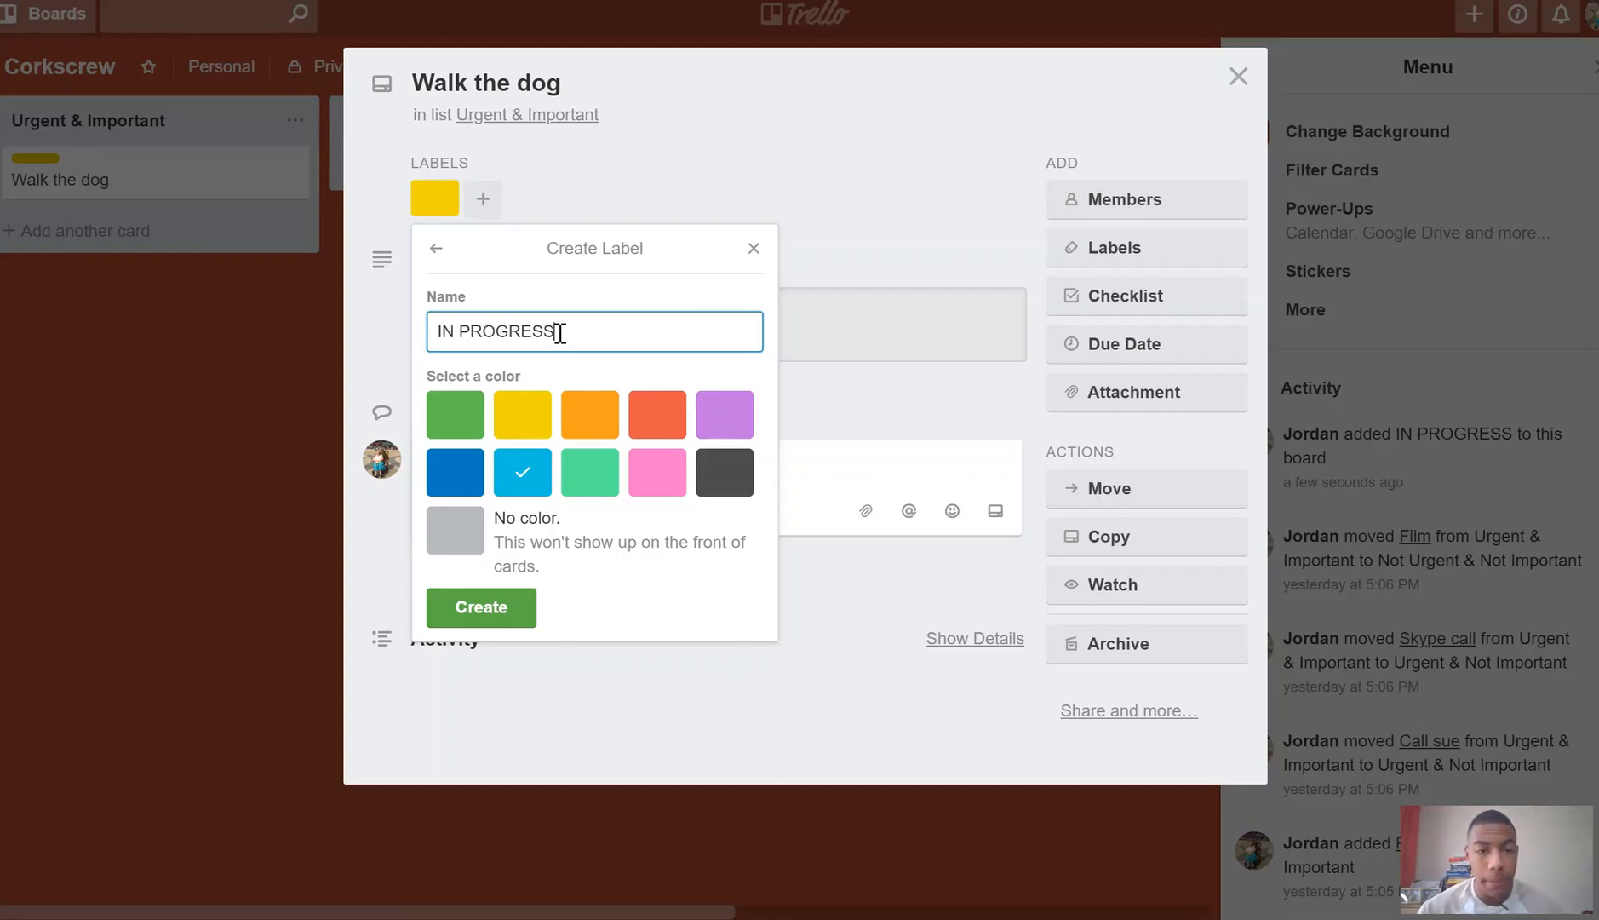
click(515, 417)
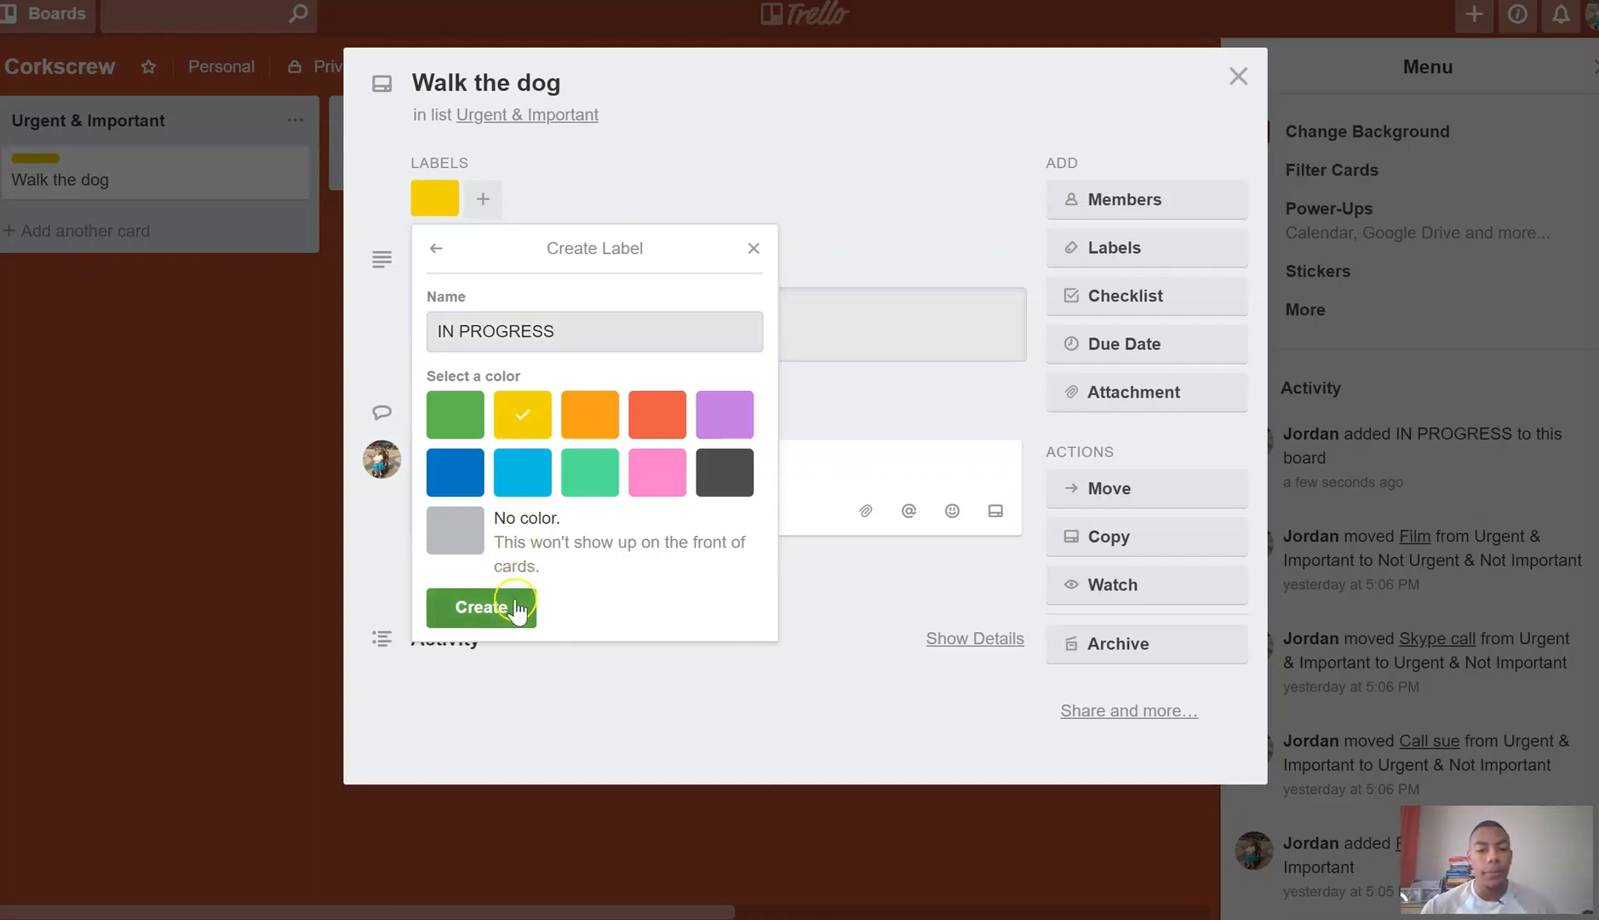
click(515, 607)
Remove the unnamed yellow label from the "Walk the dog" card and close the card
click(639, 139)
click(445, 198)
click(688, 407)
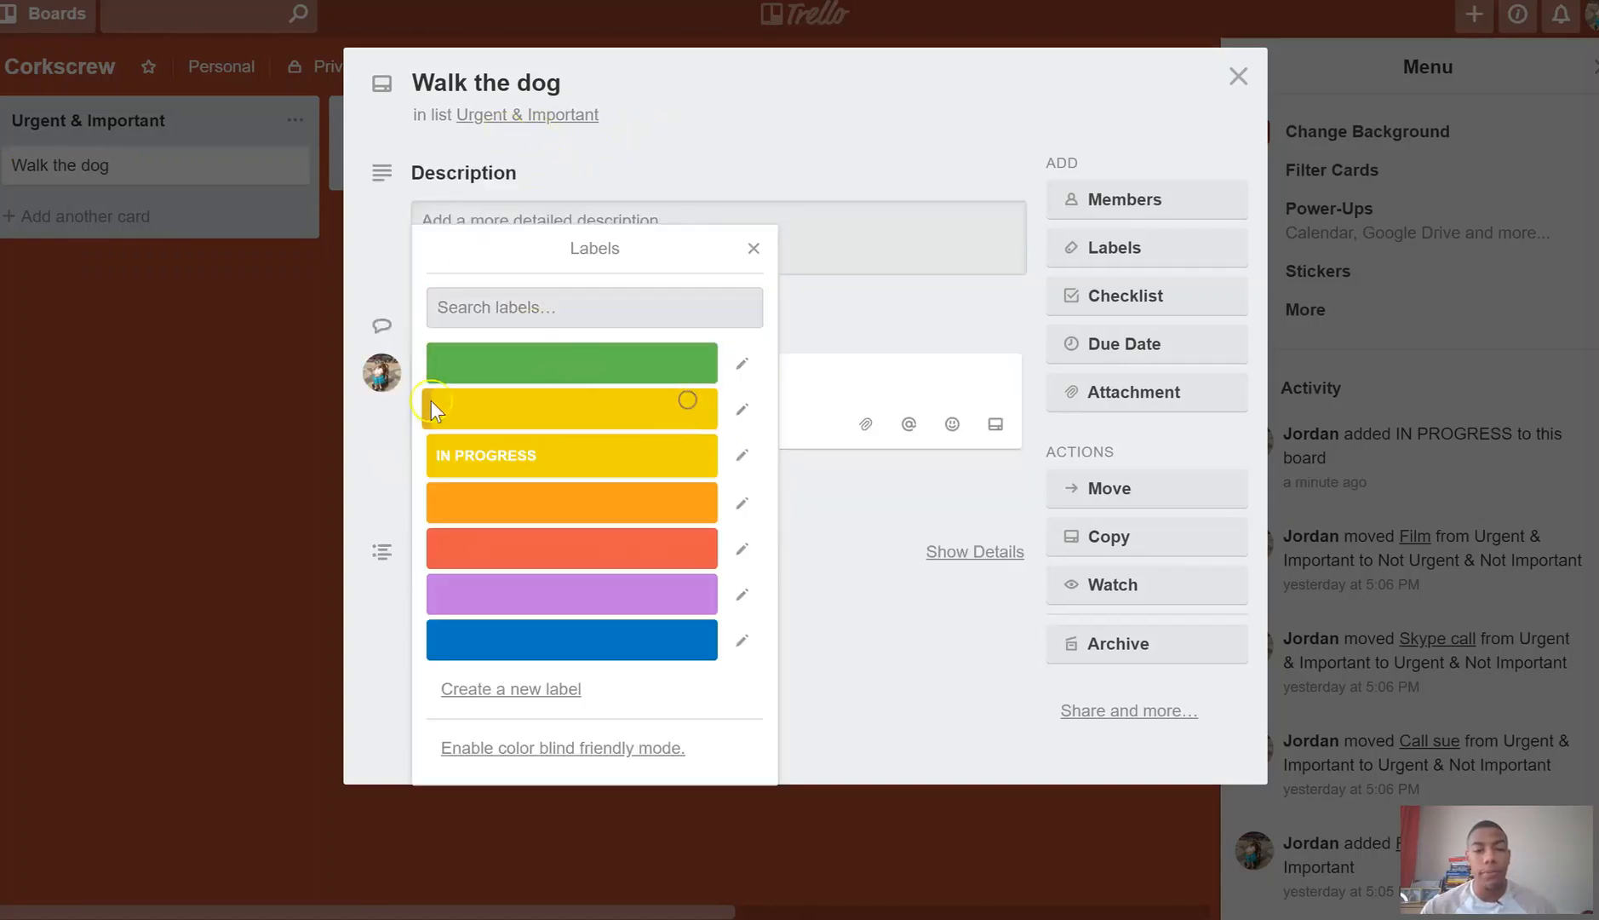
click(388, 276)
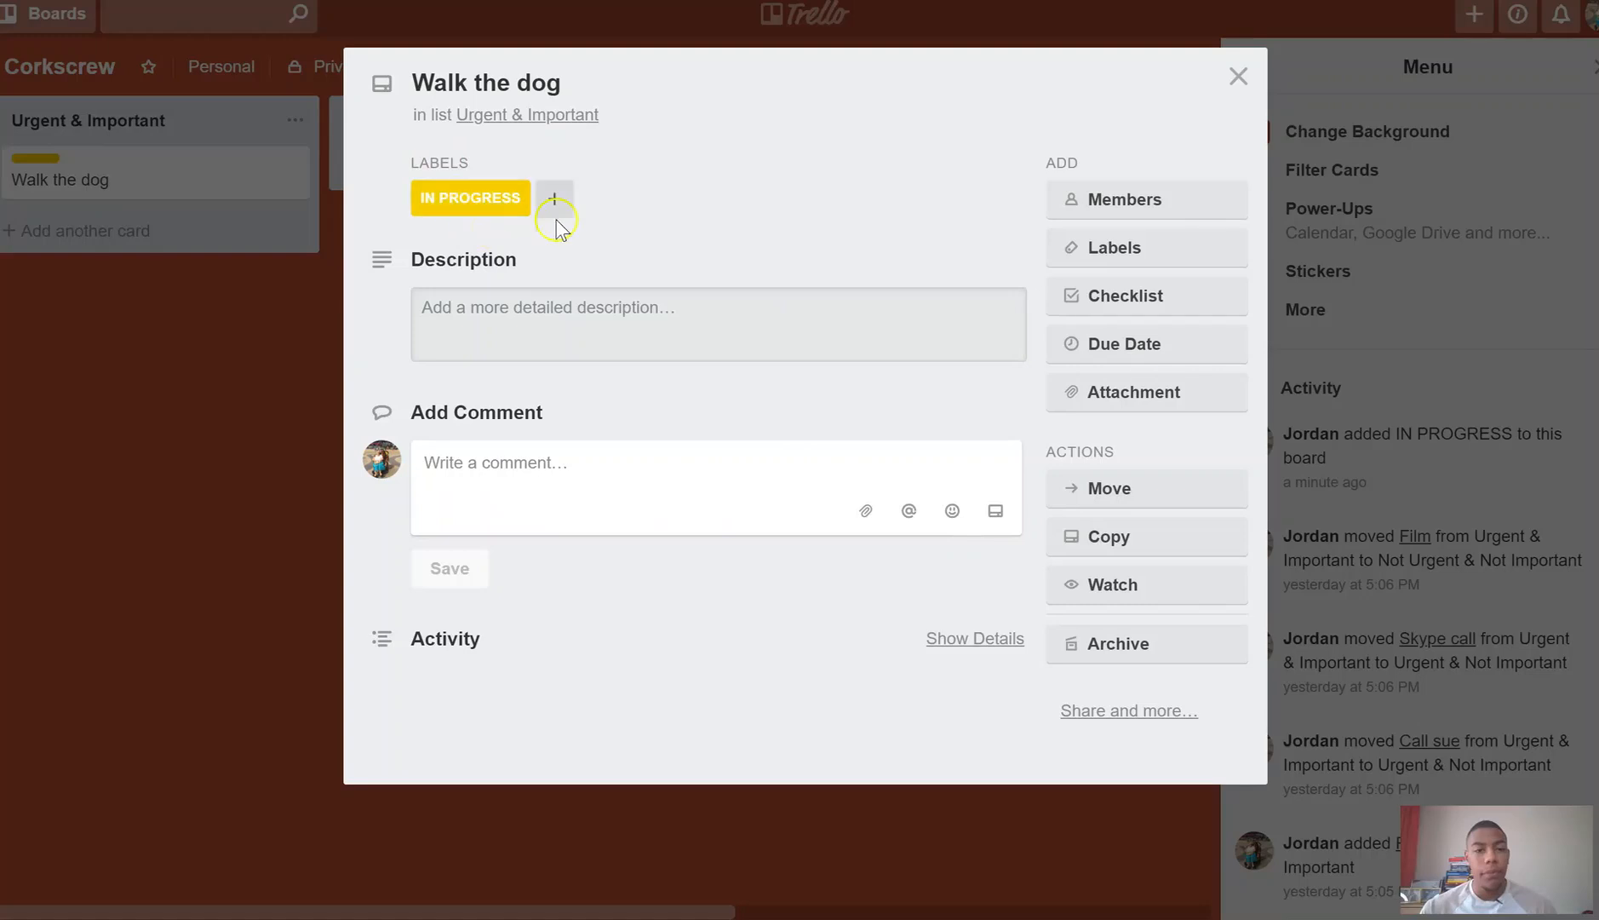
click(251, 353)
Move the "Walk the dog" card to the IN PROGRESS list and add a checklist to it
drag(154, 169, 505, 181)
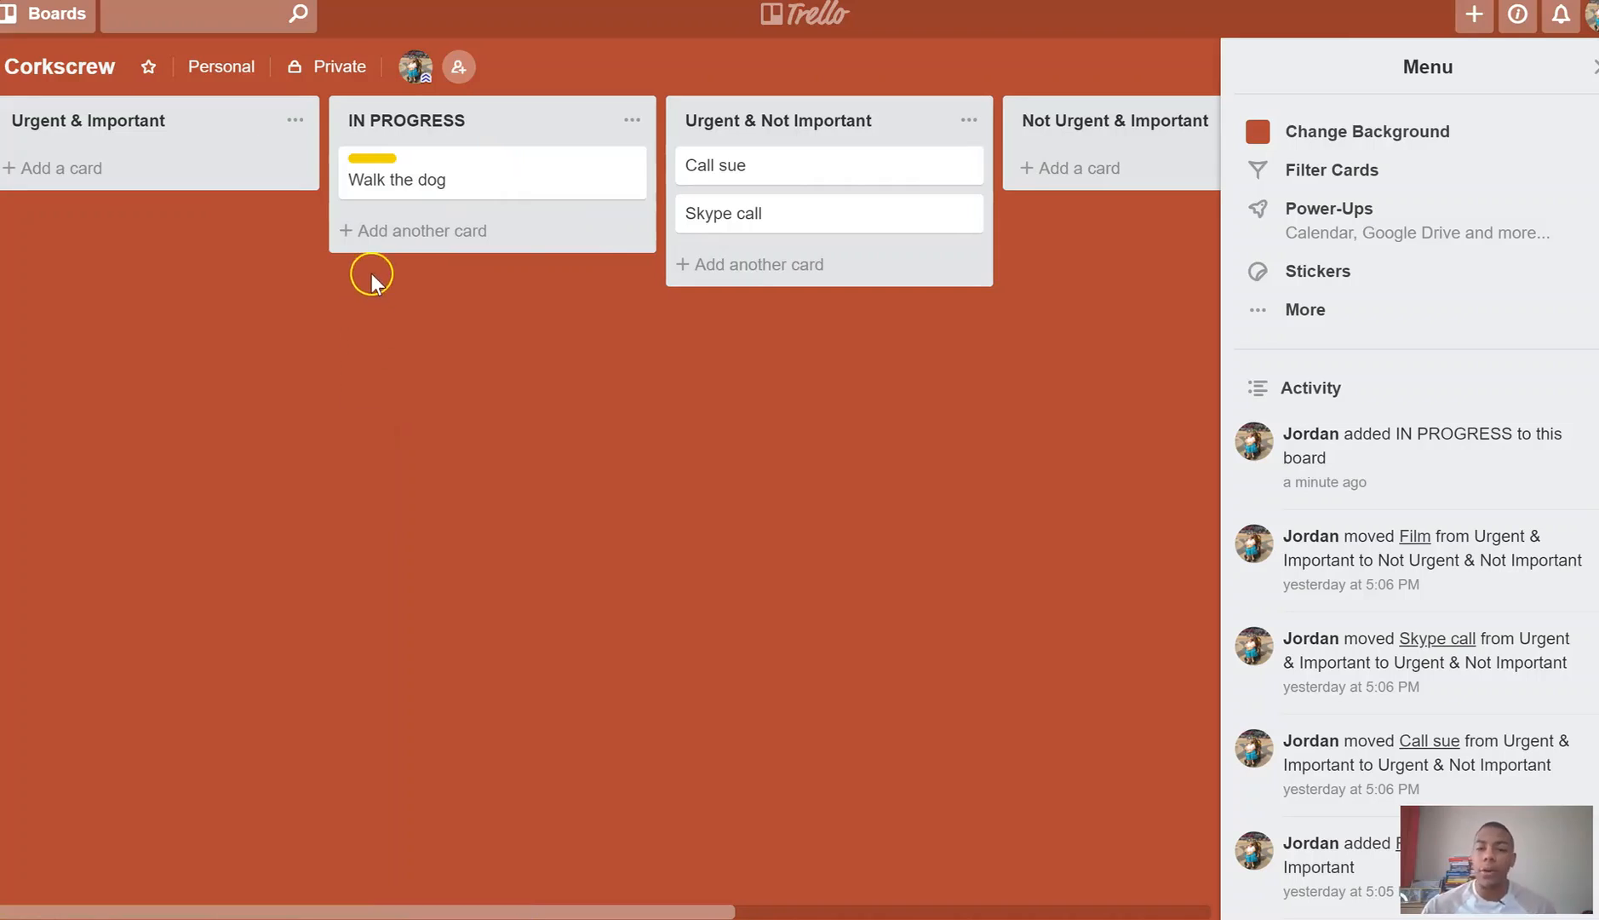
click(439, 180)
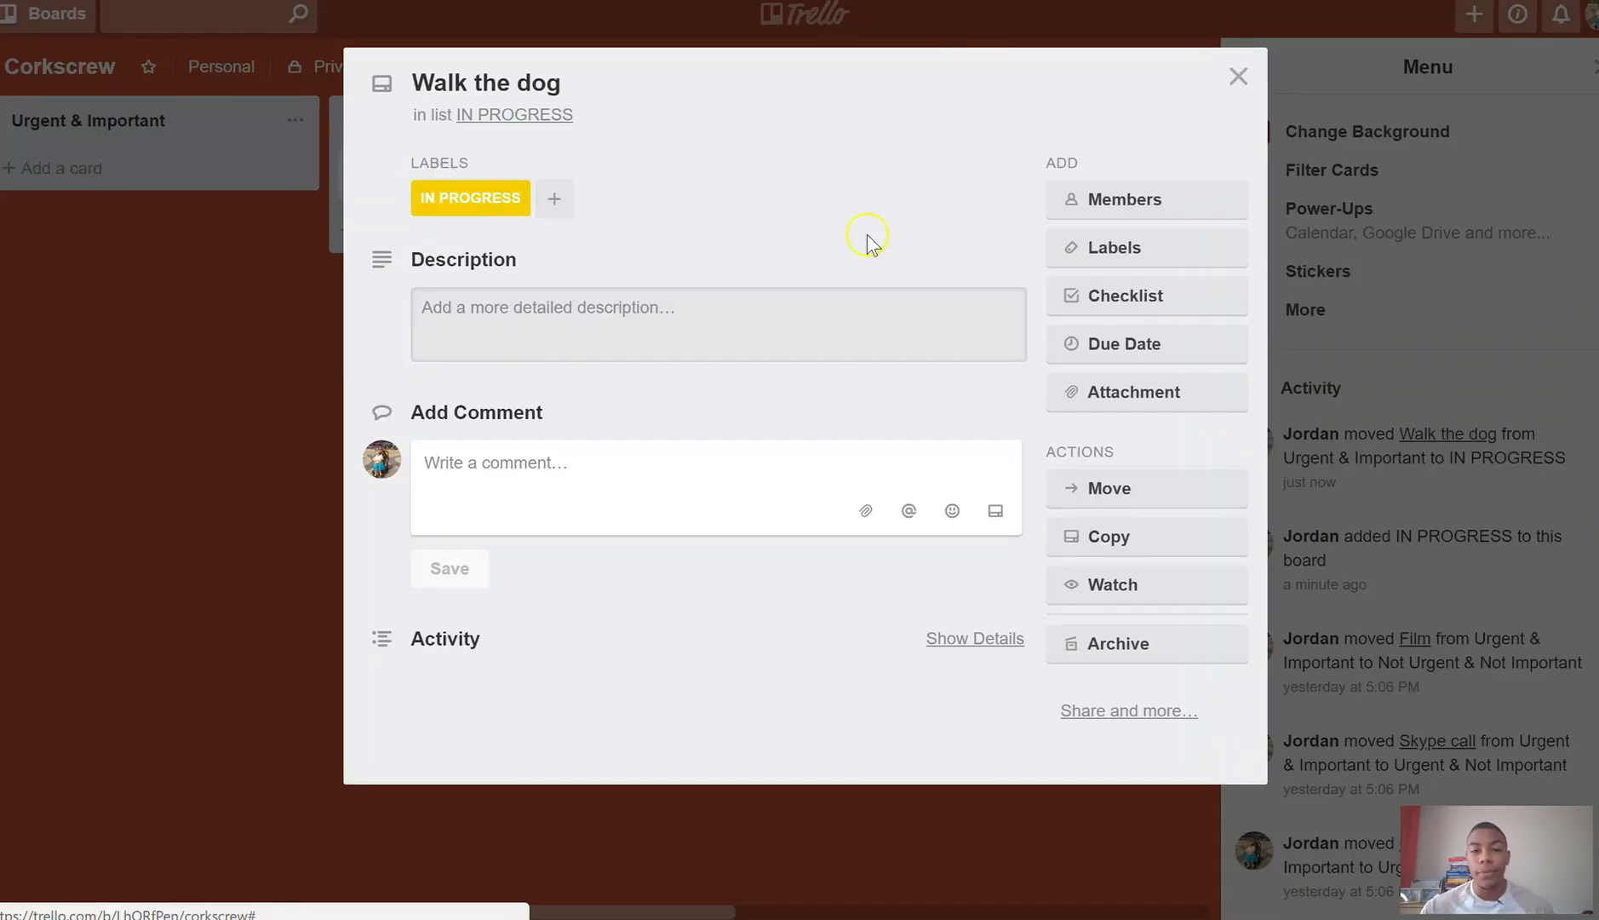
click(1138, 307)
click(1107, 494)
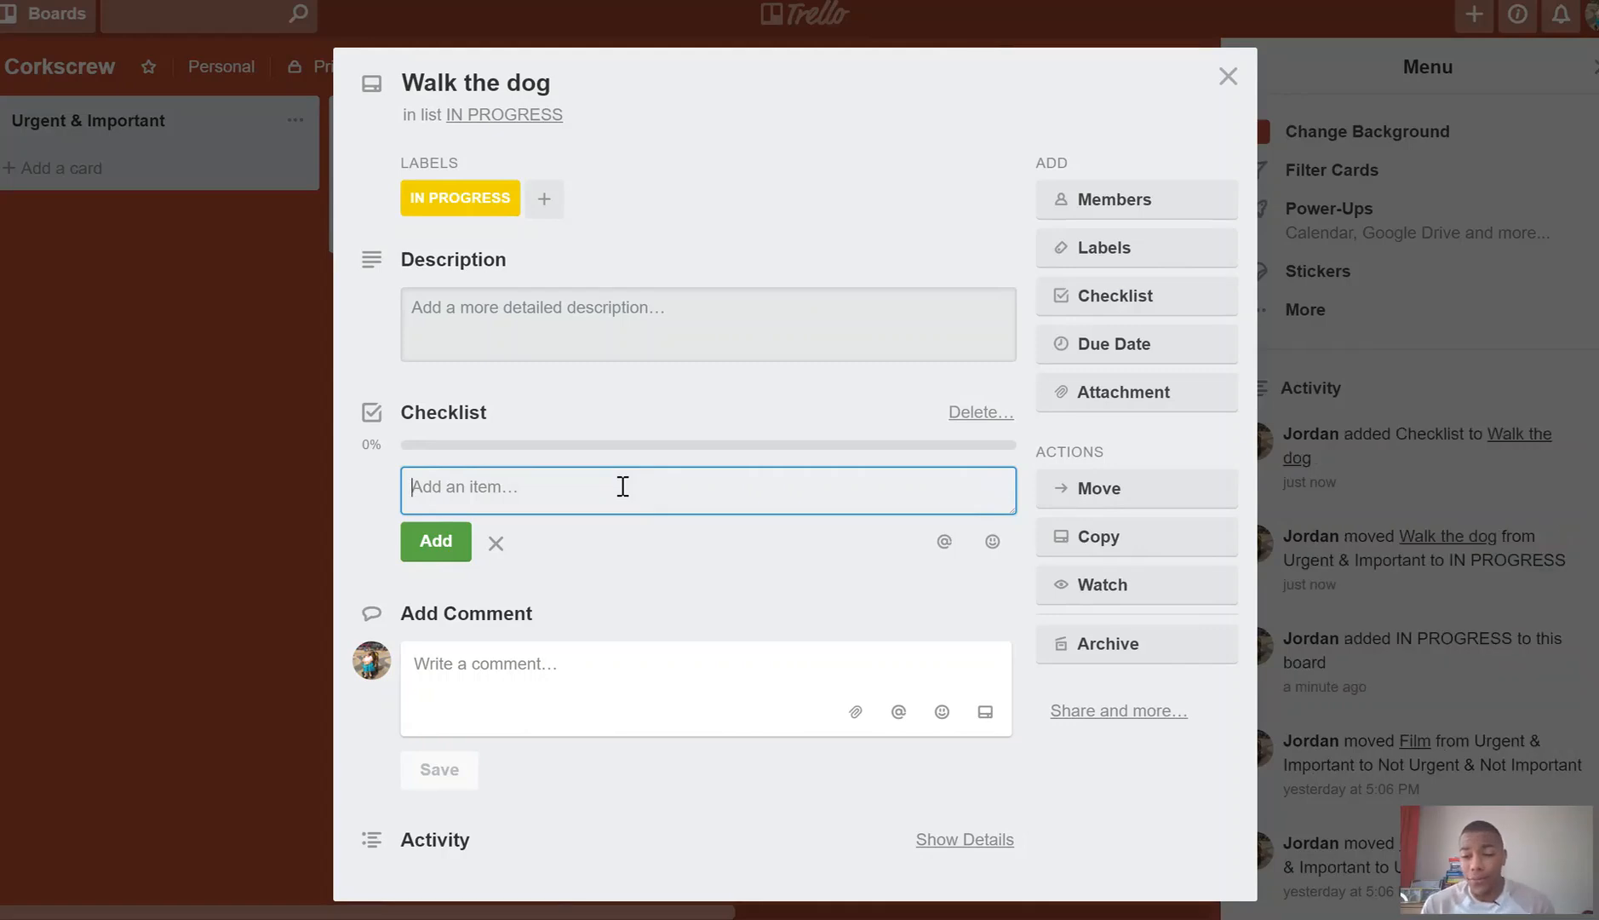
Add the checklist items "get the lead", "location" and "water", and mark "get the lead" as done
text(get the lead)
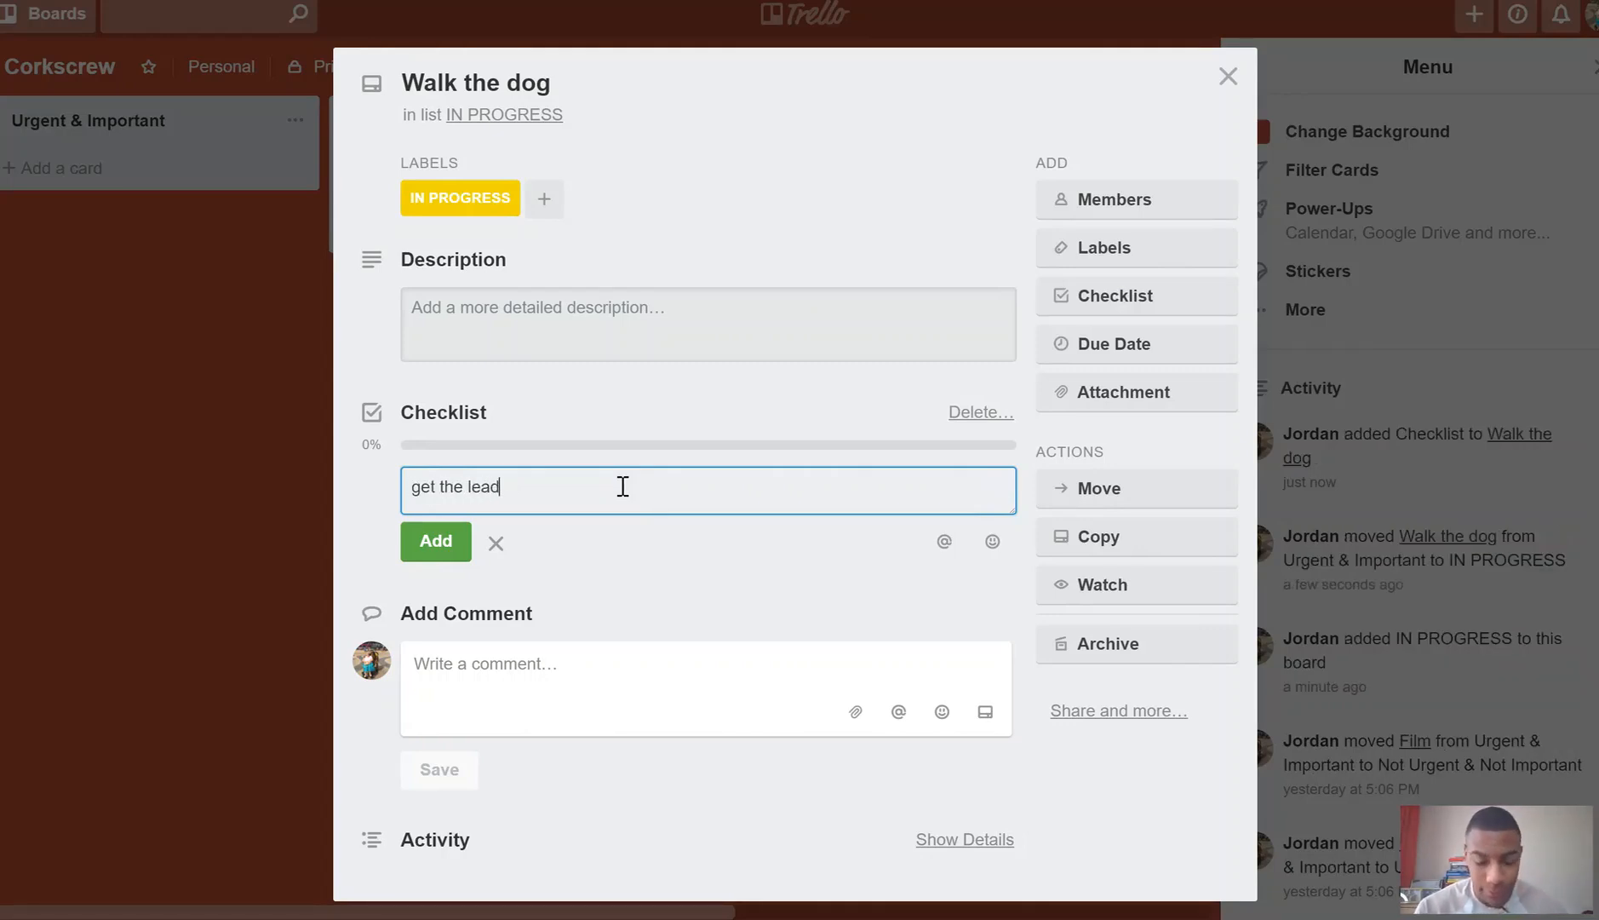
key(Return)
text(location)
key(Return)
text(water)
key(Return)
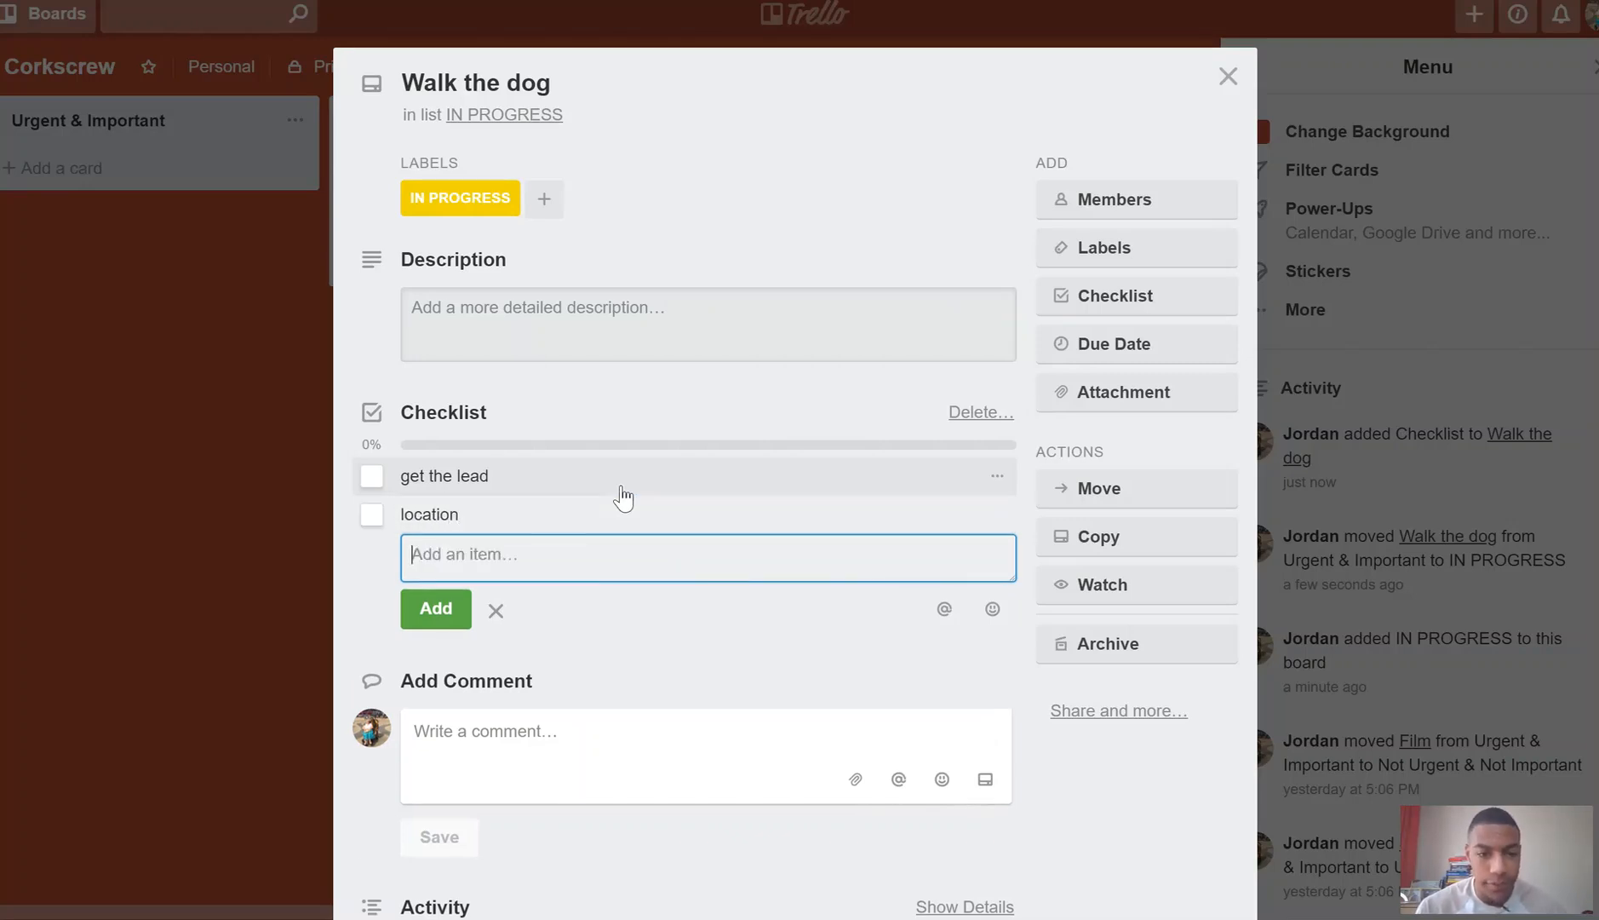
click(372, 477)
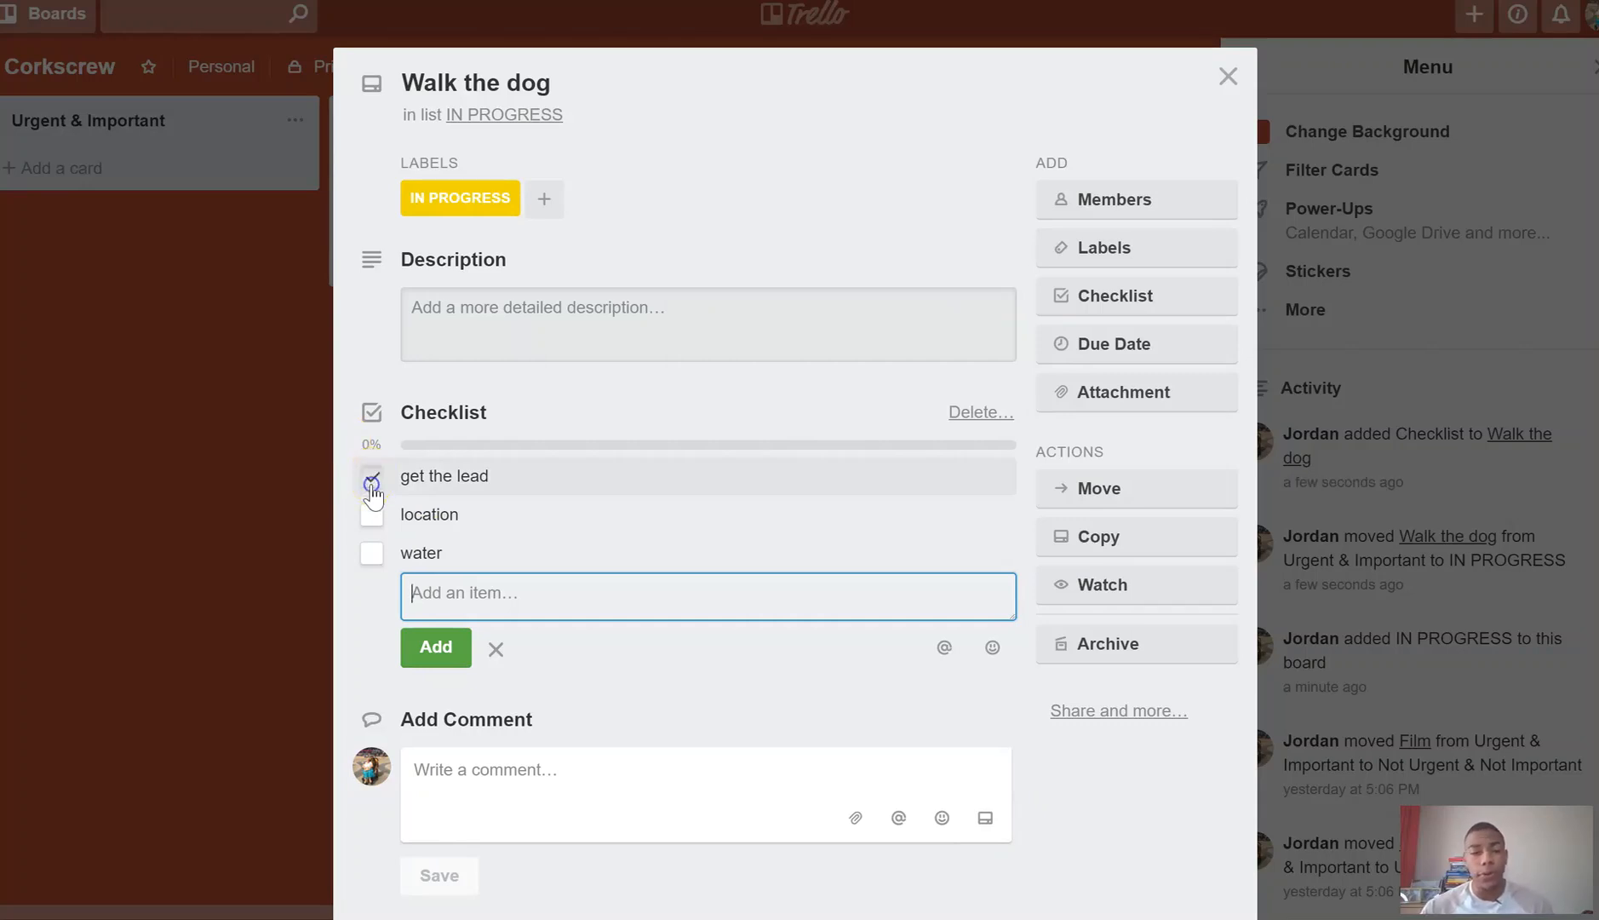
click(79, 400)
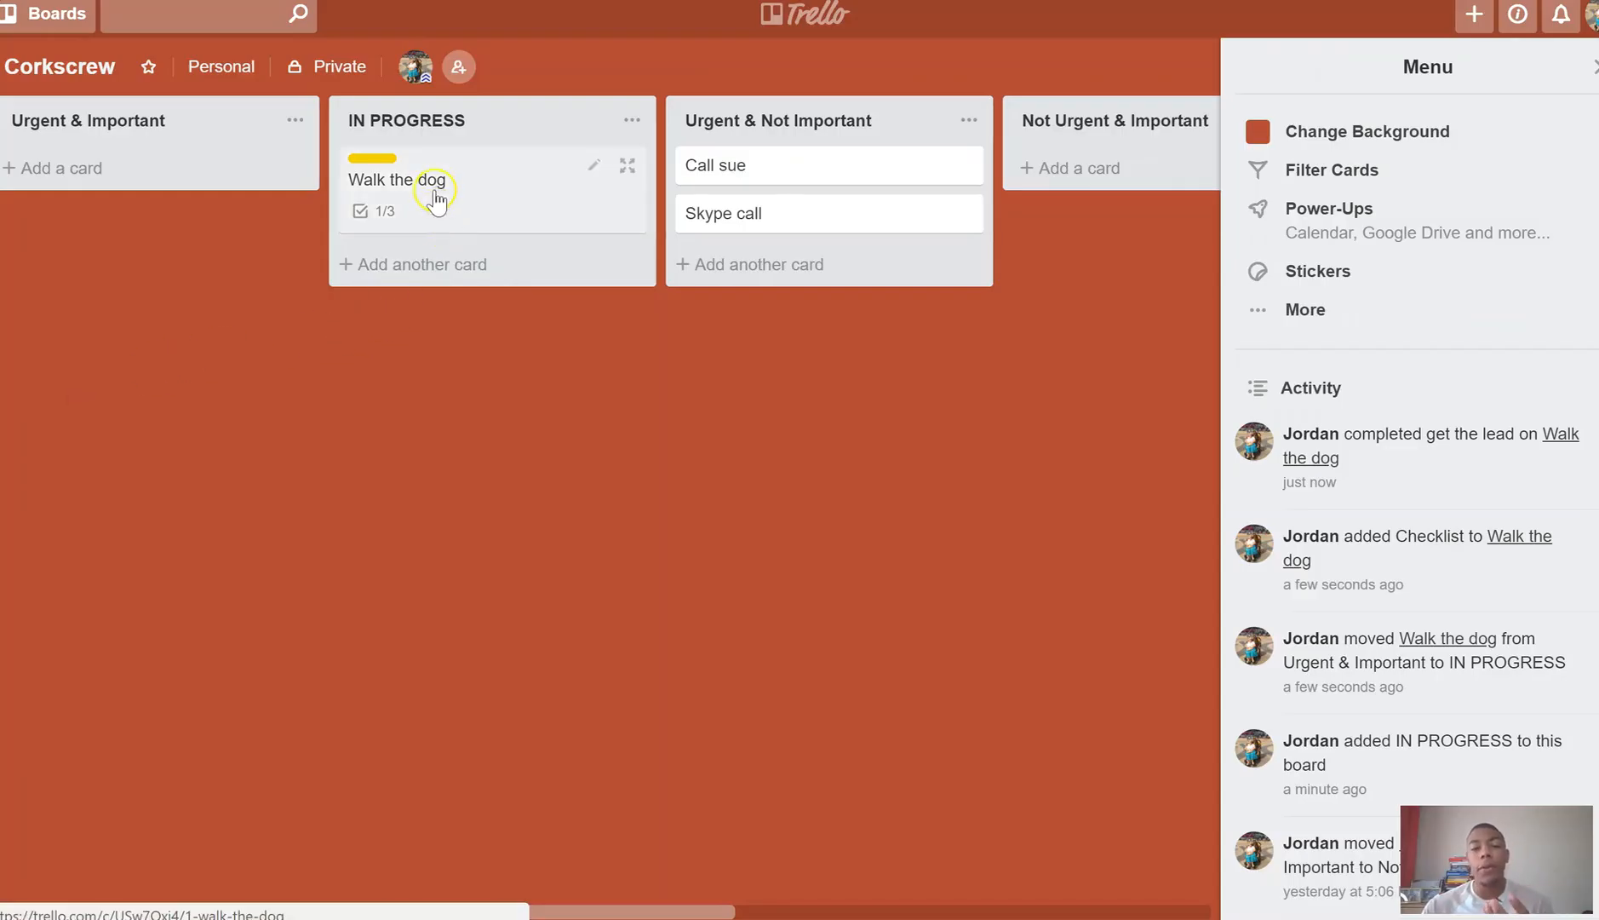
Give the "Walk the dog" card a due date of 7/21/2018 at 12:00 PM
click(430, 217)
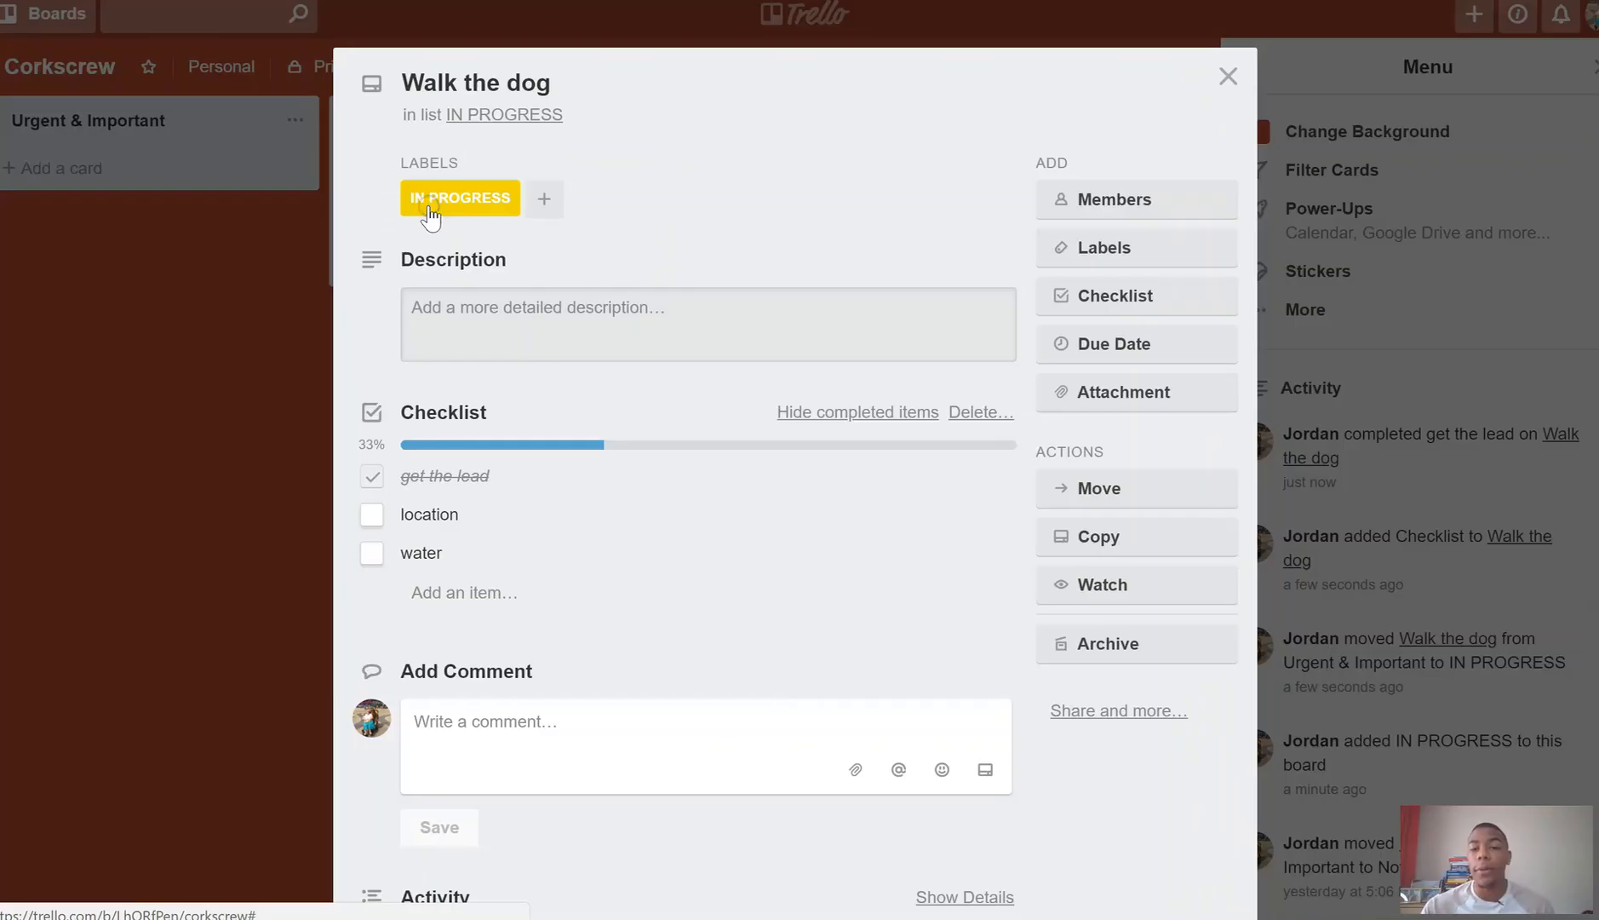
click(1104, 345)
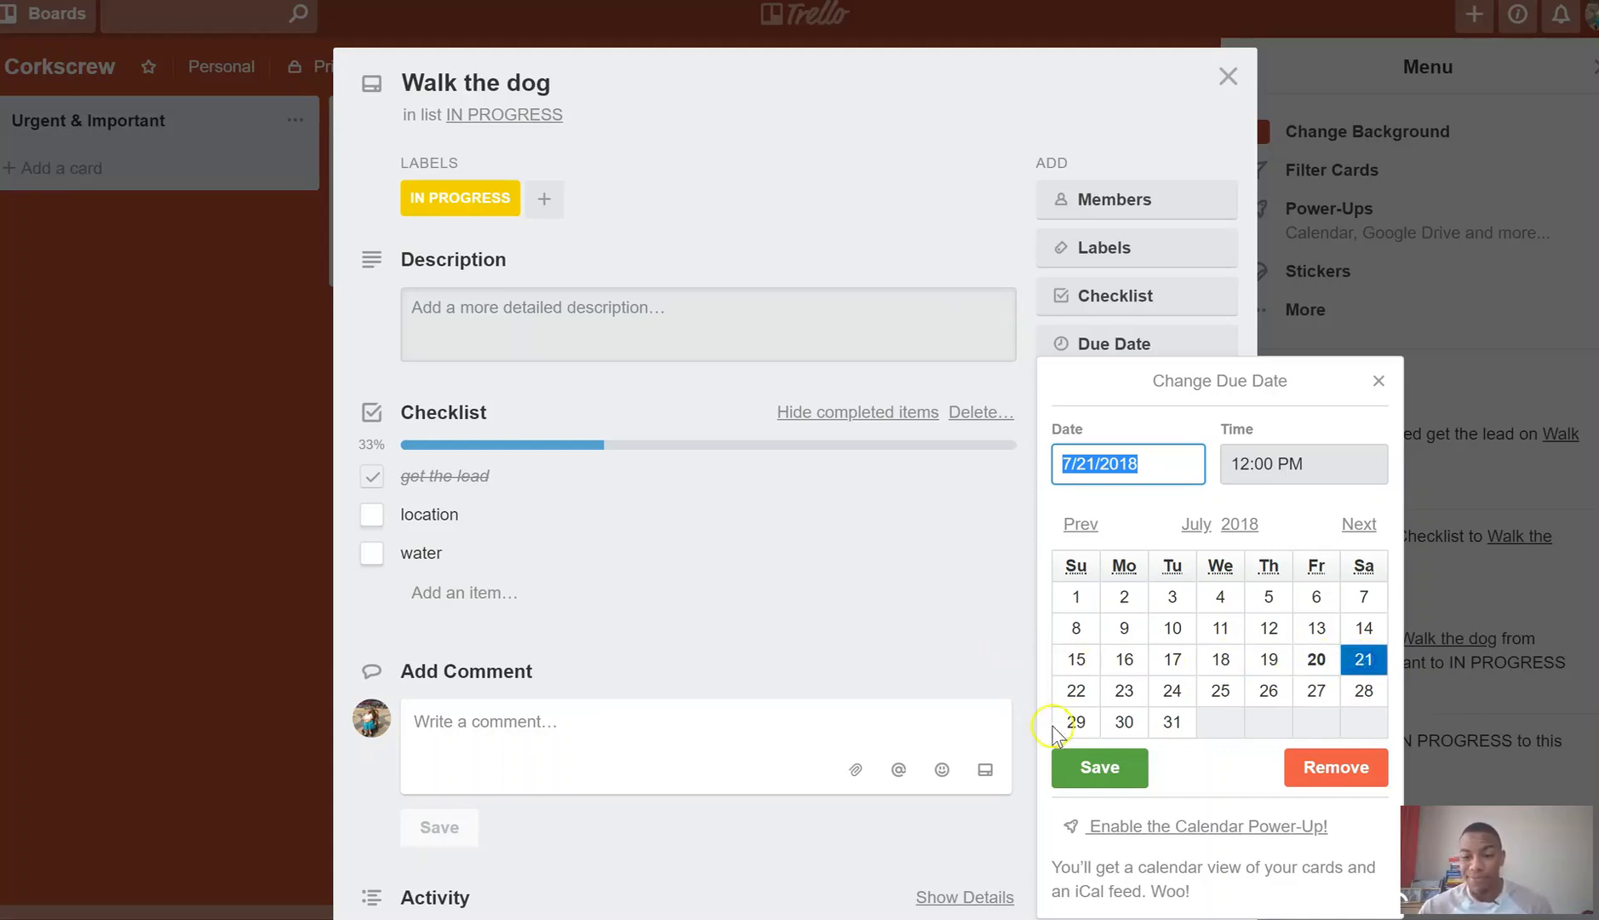
click(1125, 762)
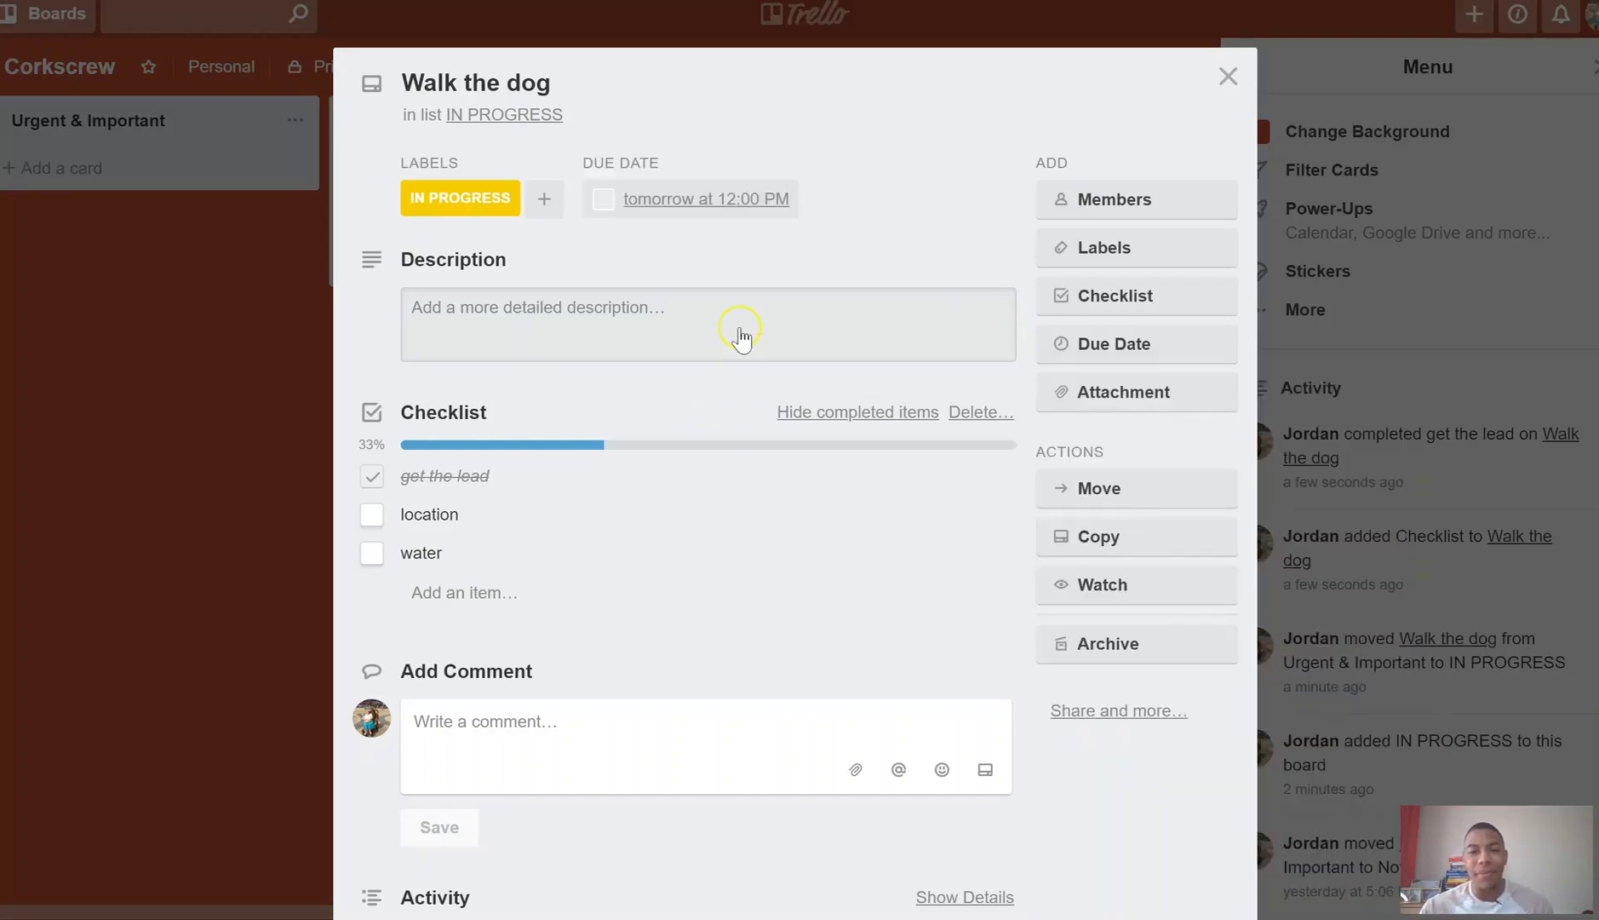
click(262, 373)
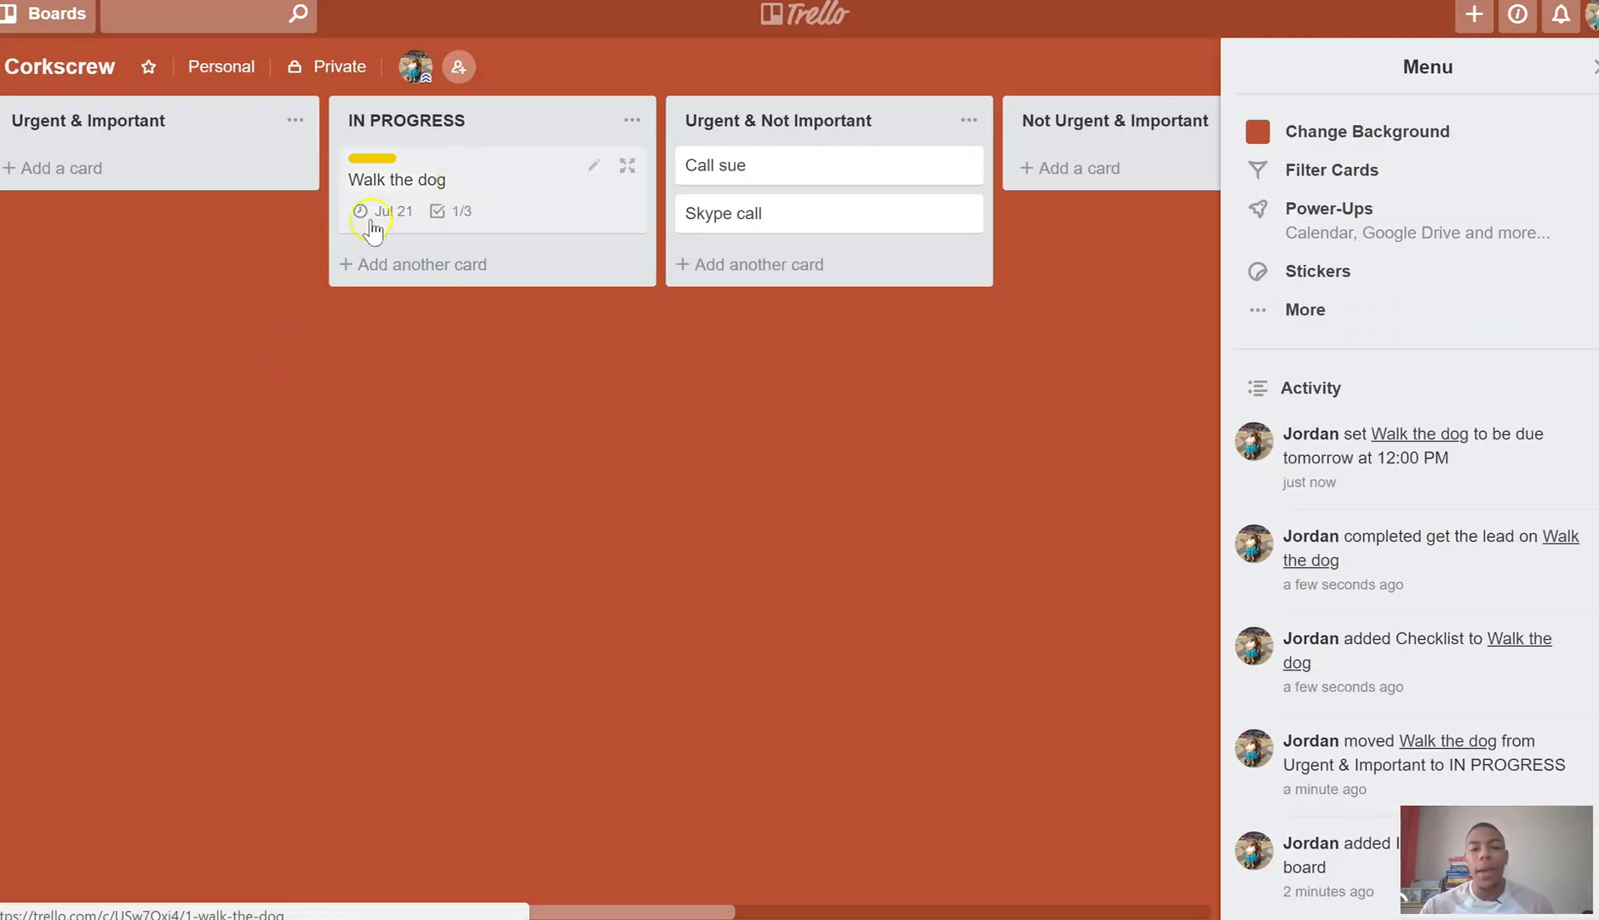
Mark the due date of the "Walk the dog" card as complete, and set it back to incomplete
click(398, 232)
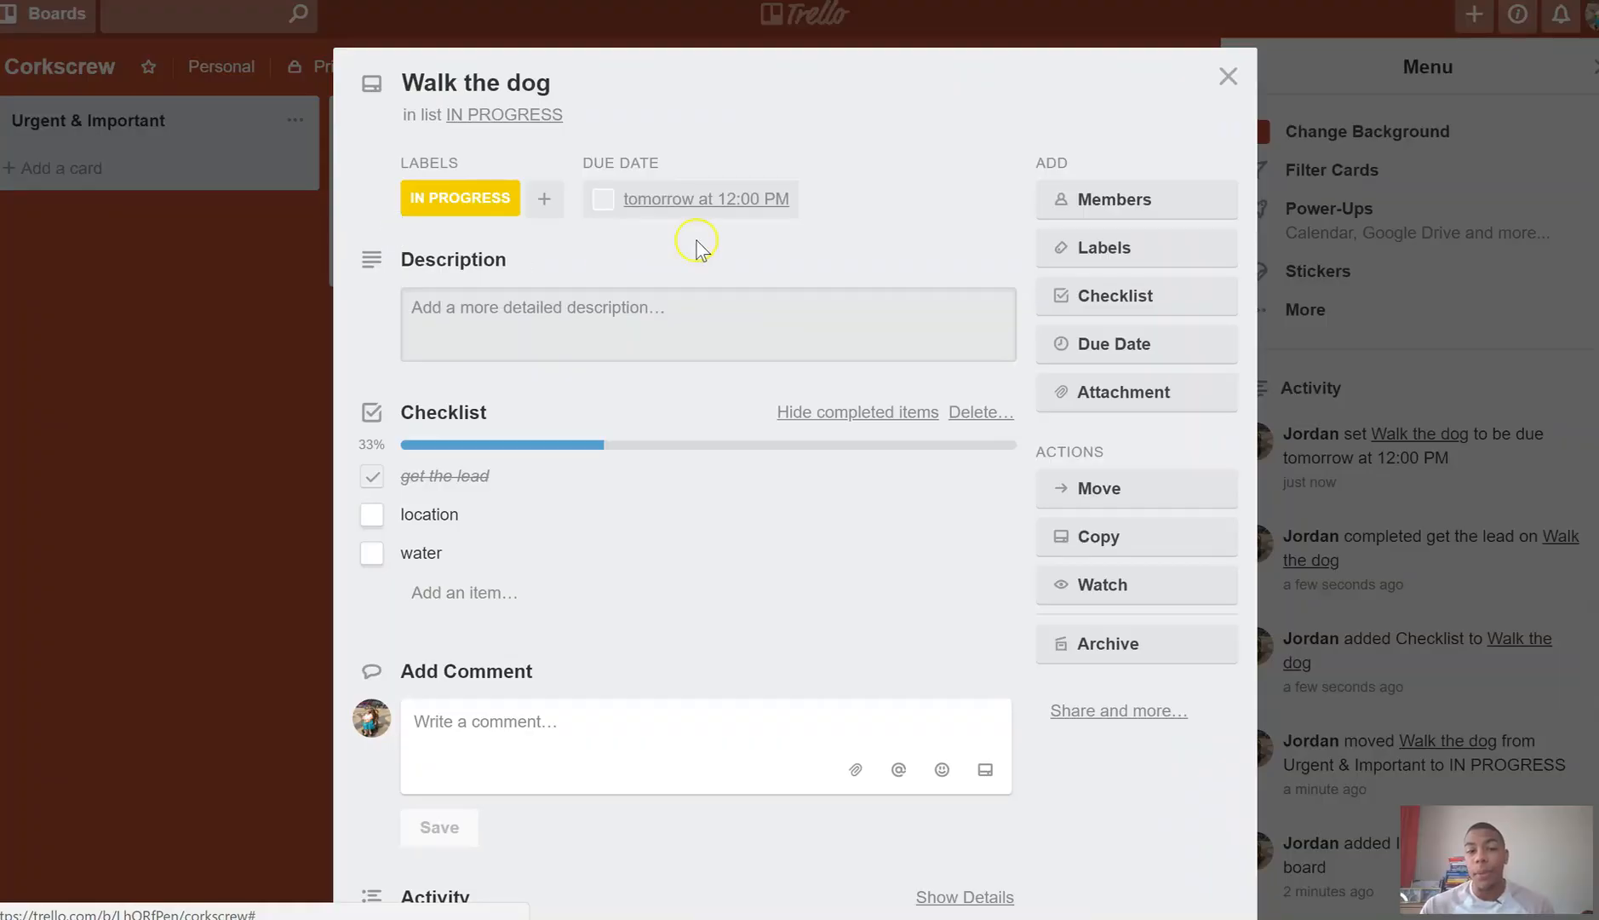
click(603, 199)
click(168, 346)
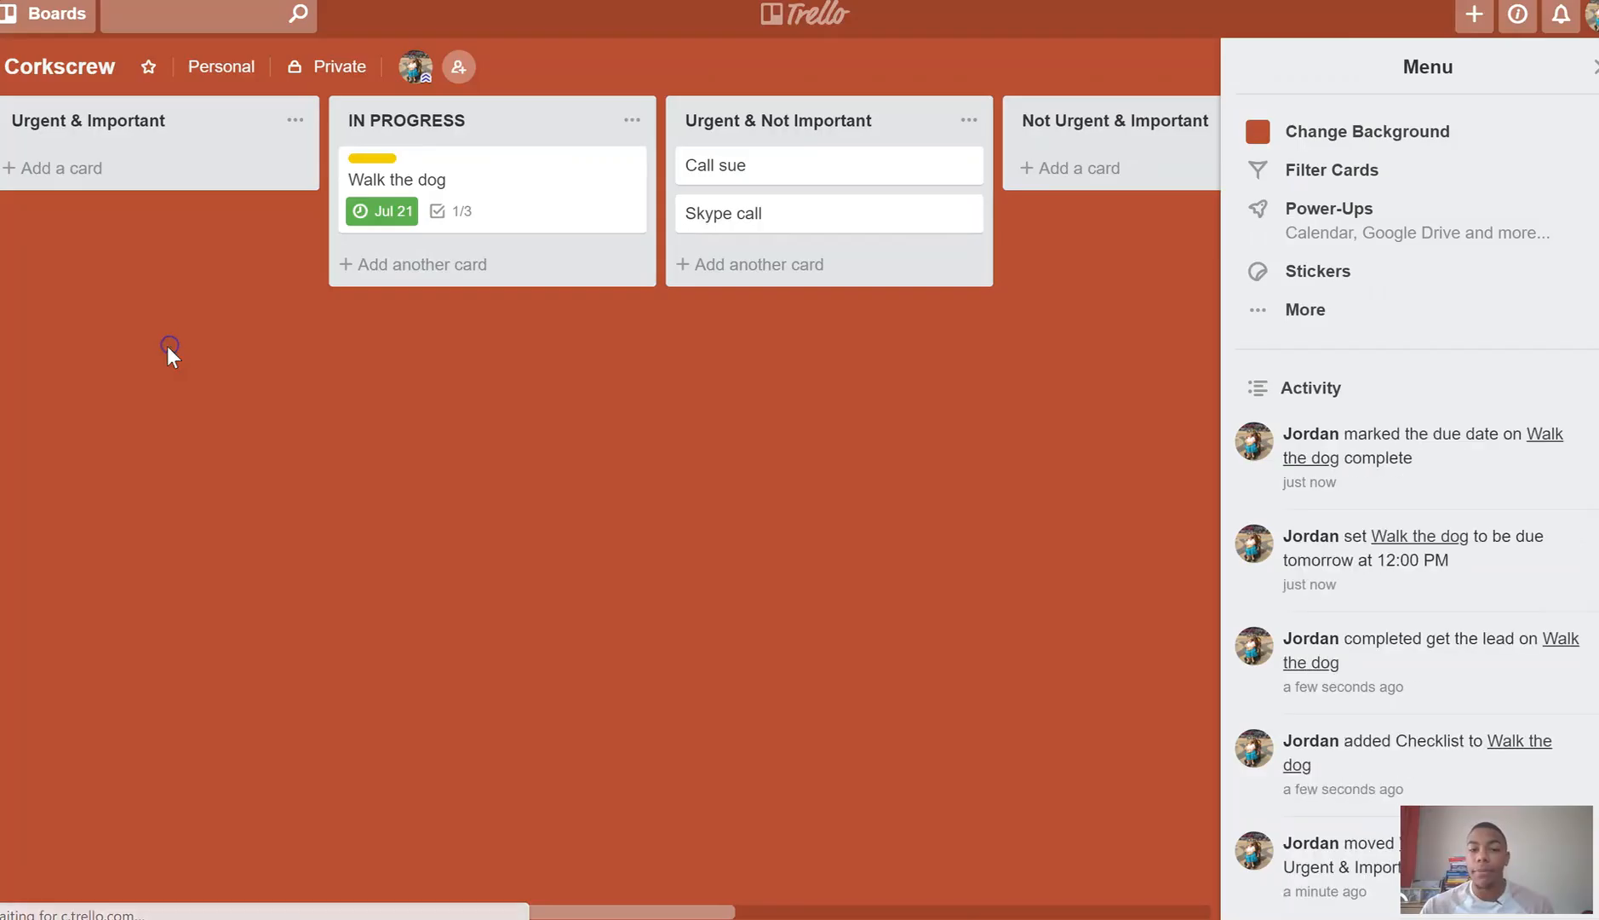
click(478, 219)
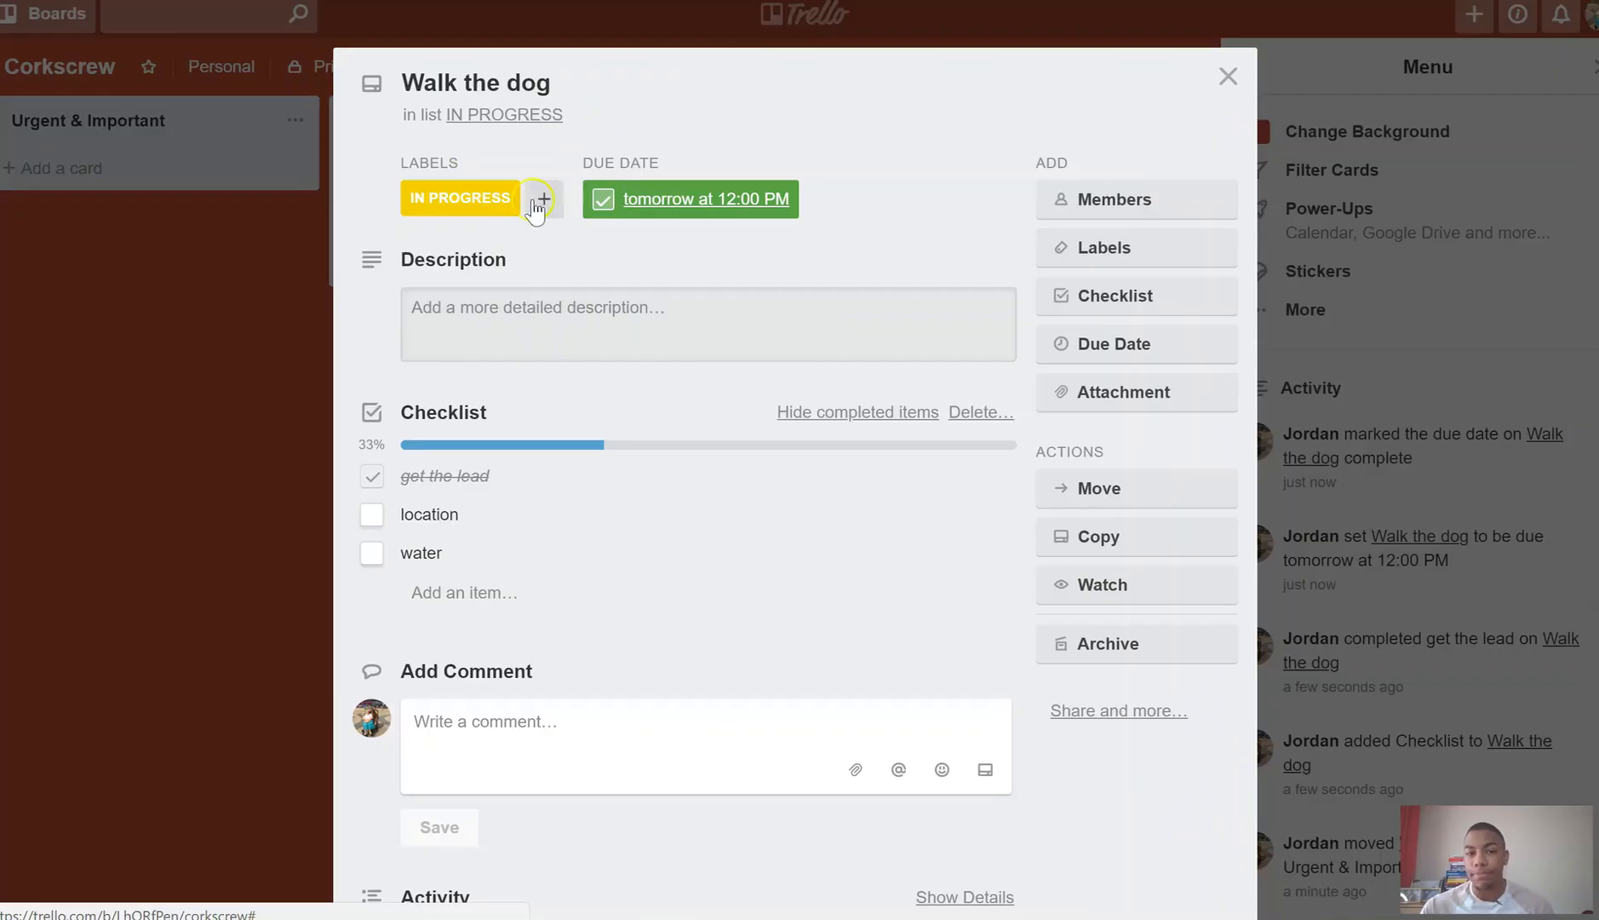
click(601, 199)
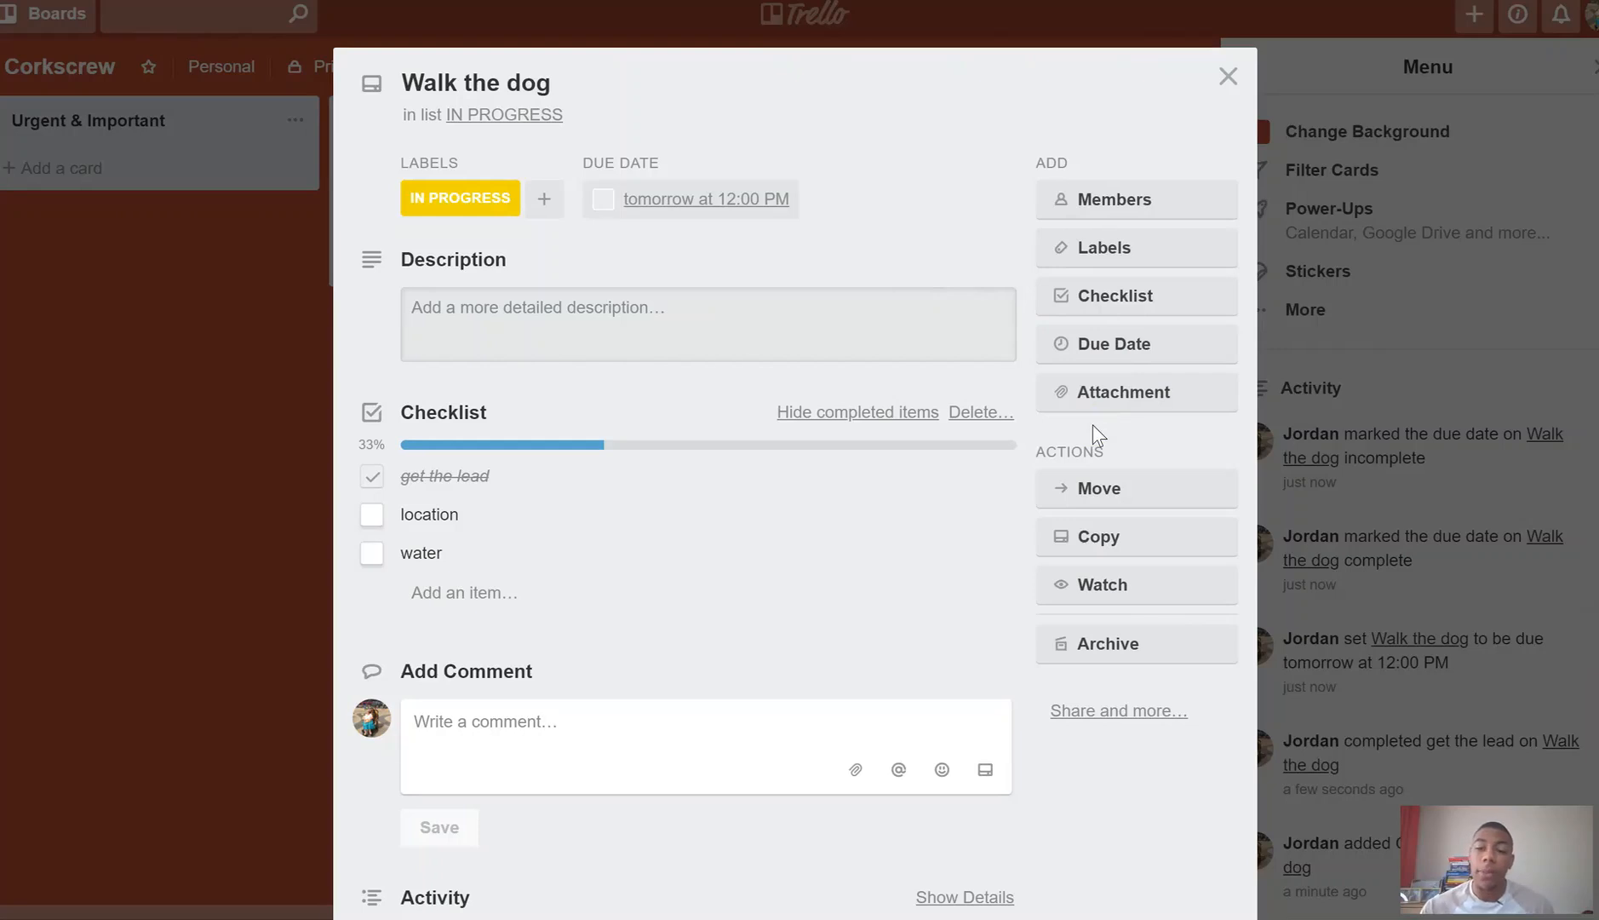
Attach the Word document "10 lessons" from the computer's Desktop folder to the "Walk the dog" card
click(1097, 390)
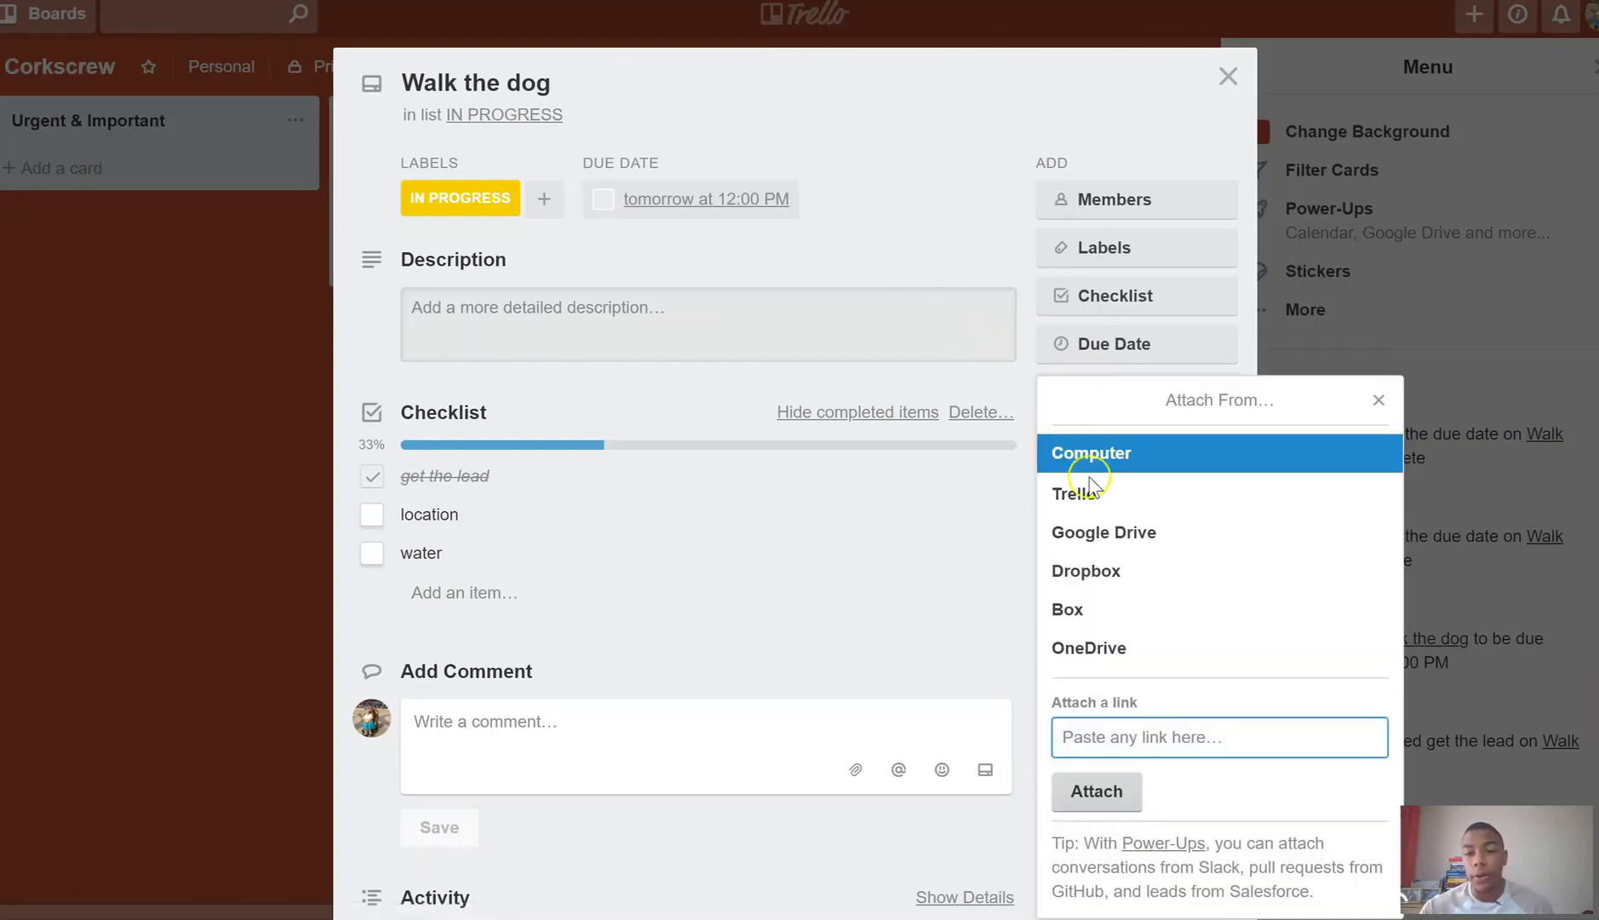
click(1107, 454)
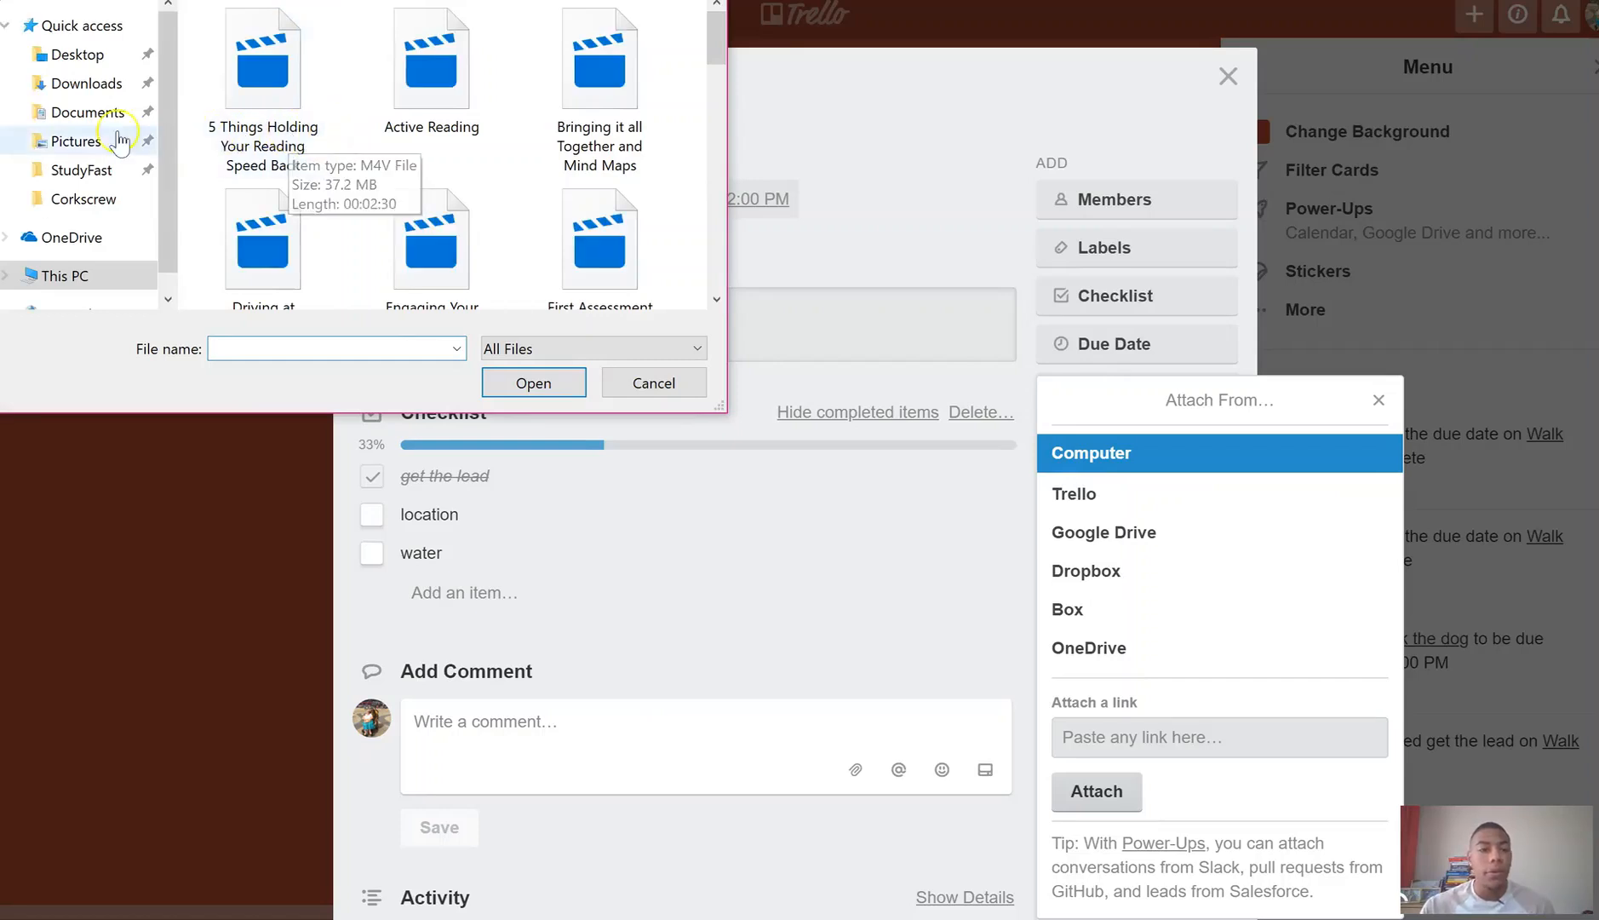
click(92, 84)
click(101, 61)
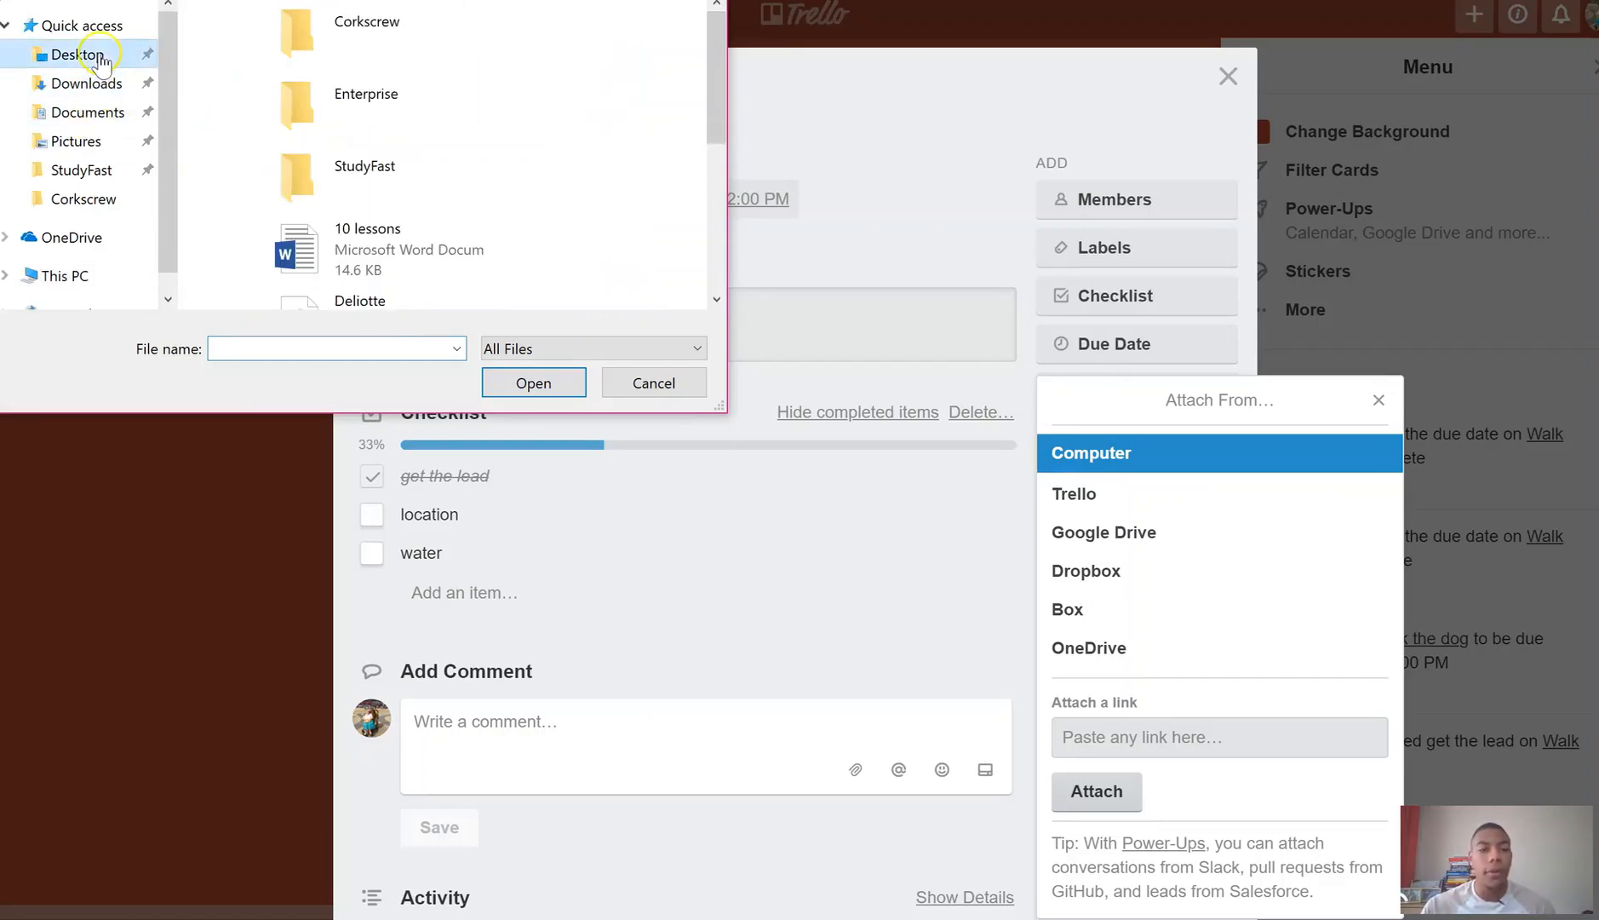
click(438, 254)
click(550, 379)
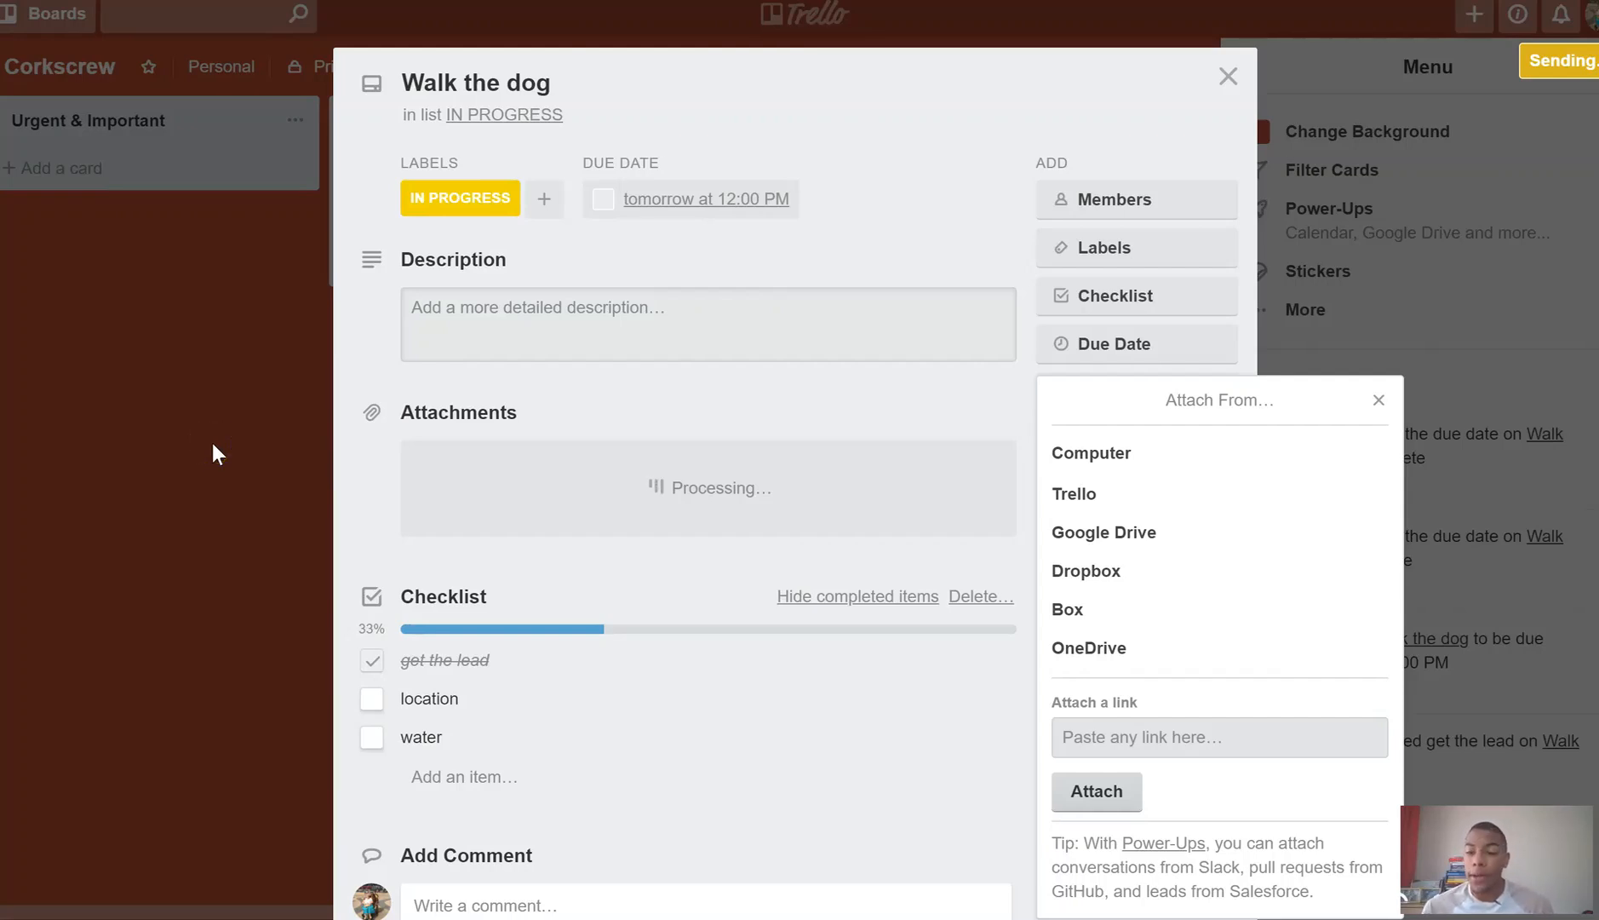
click(287, 407)
click(799, 422)
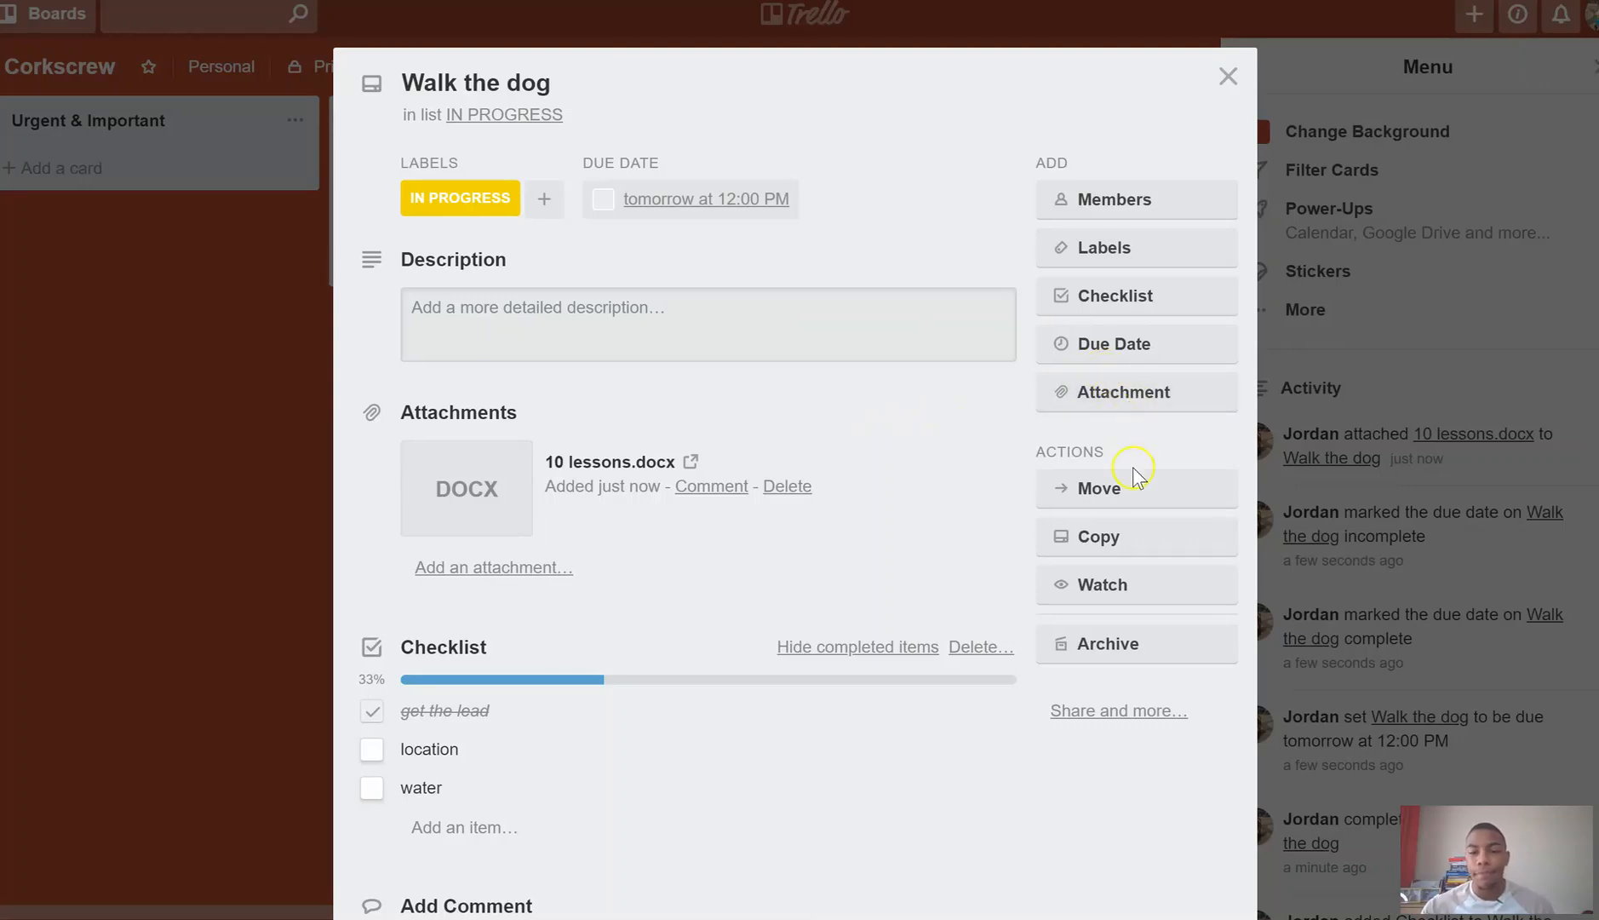
Review the destination board, list and position options for moving the "Walk the dog" card, leaving the card where it is
click(1129, 500)
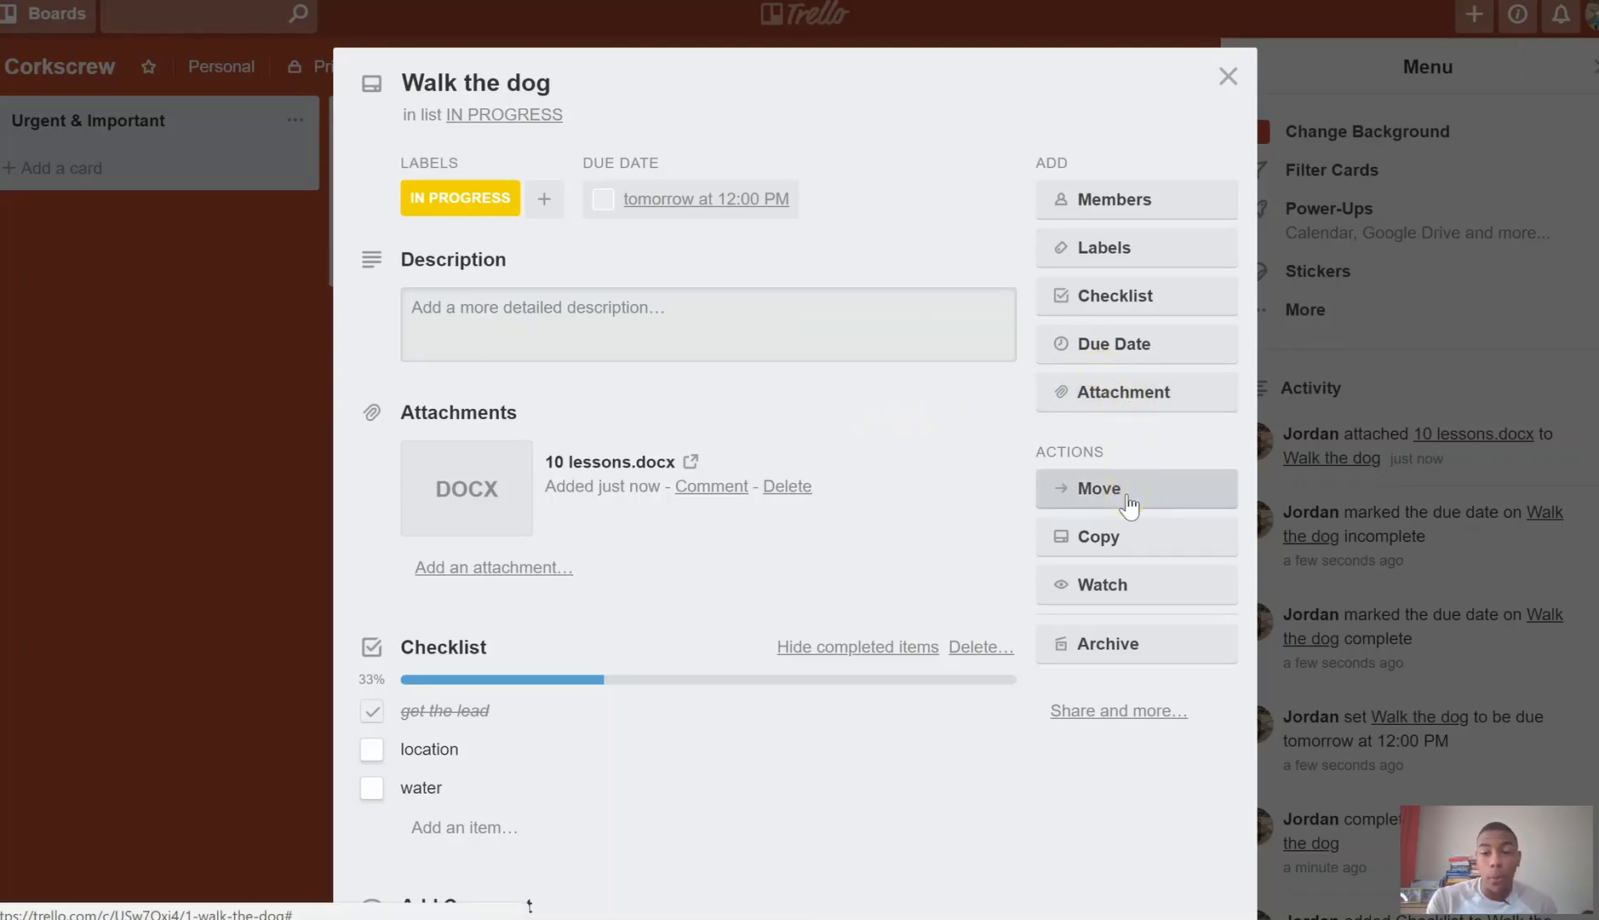
click(1127, 494)
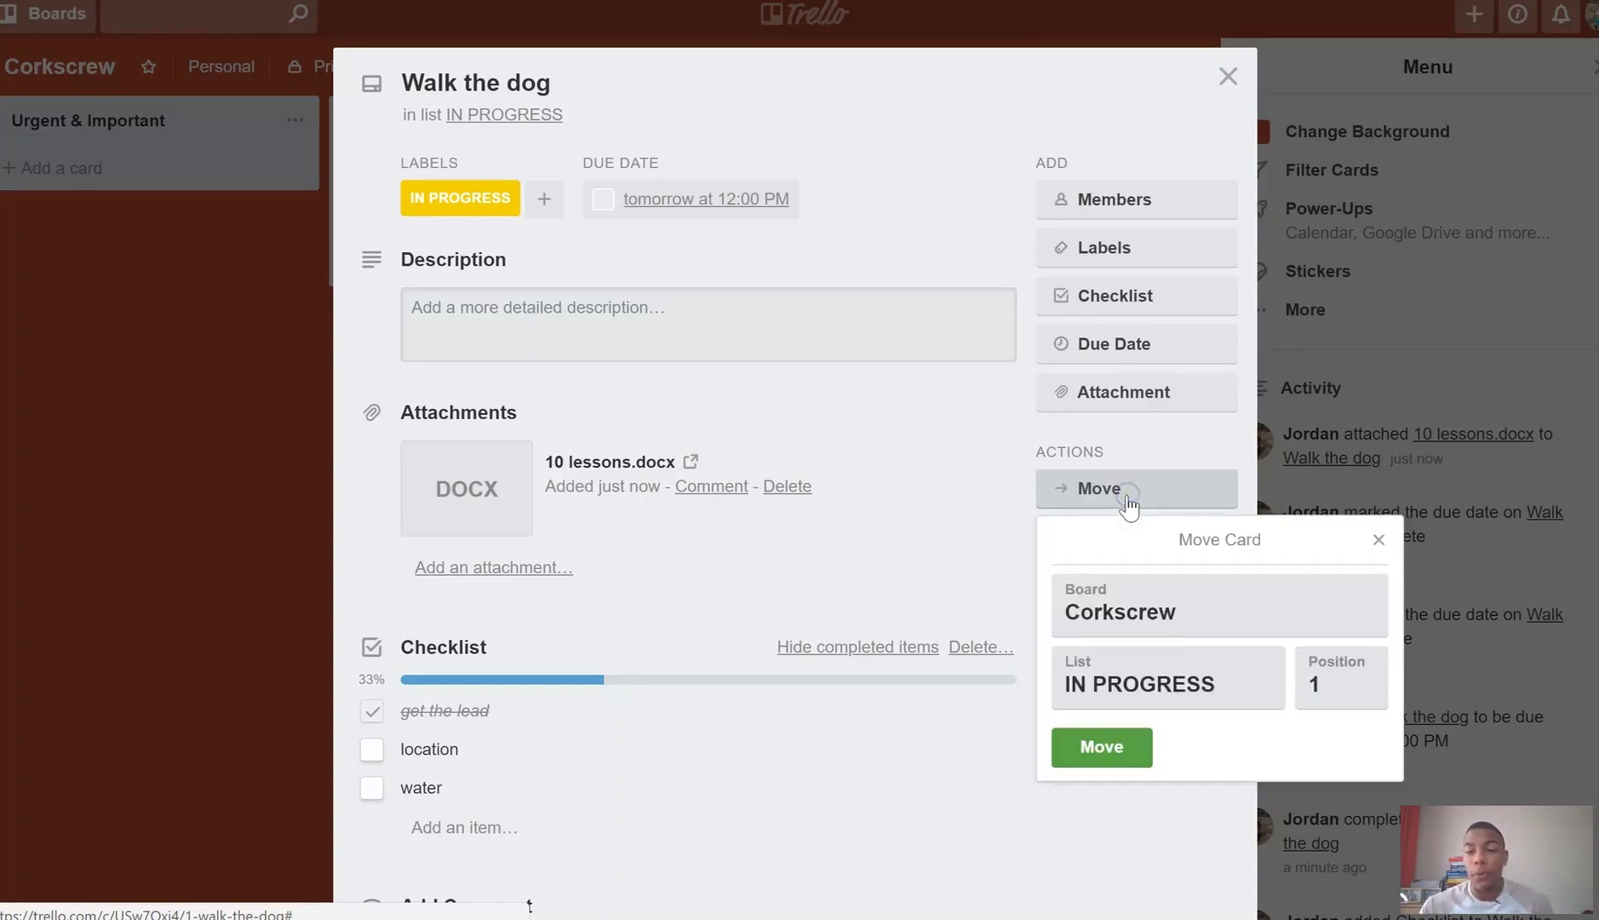
click(1187, 620)
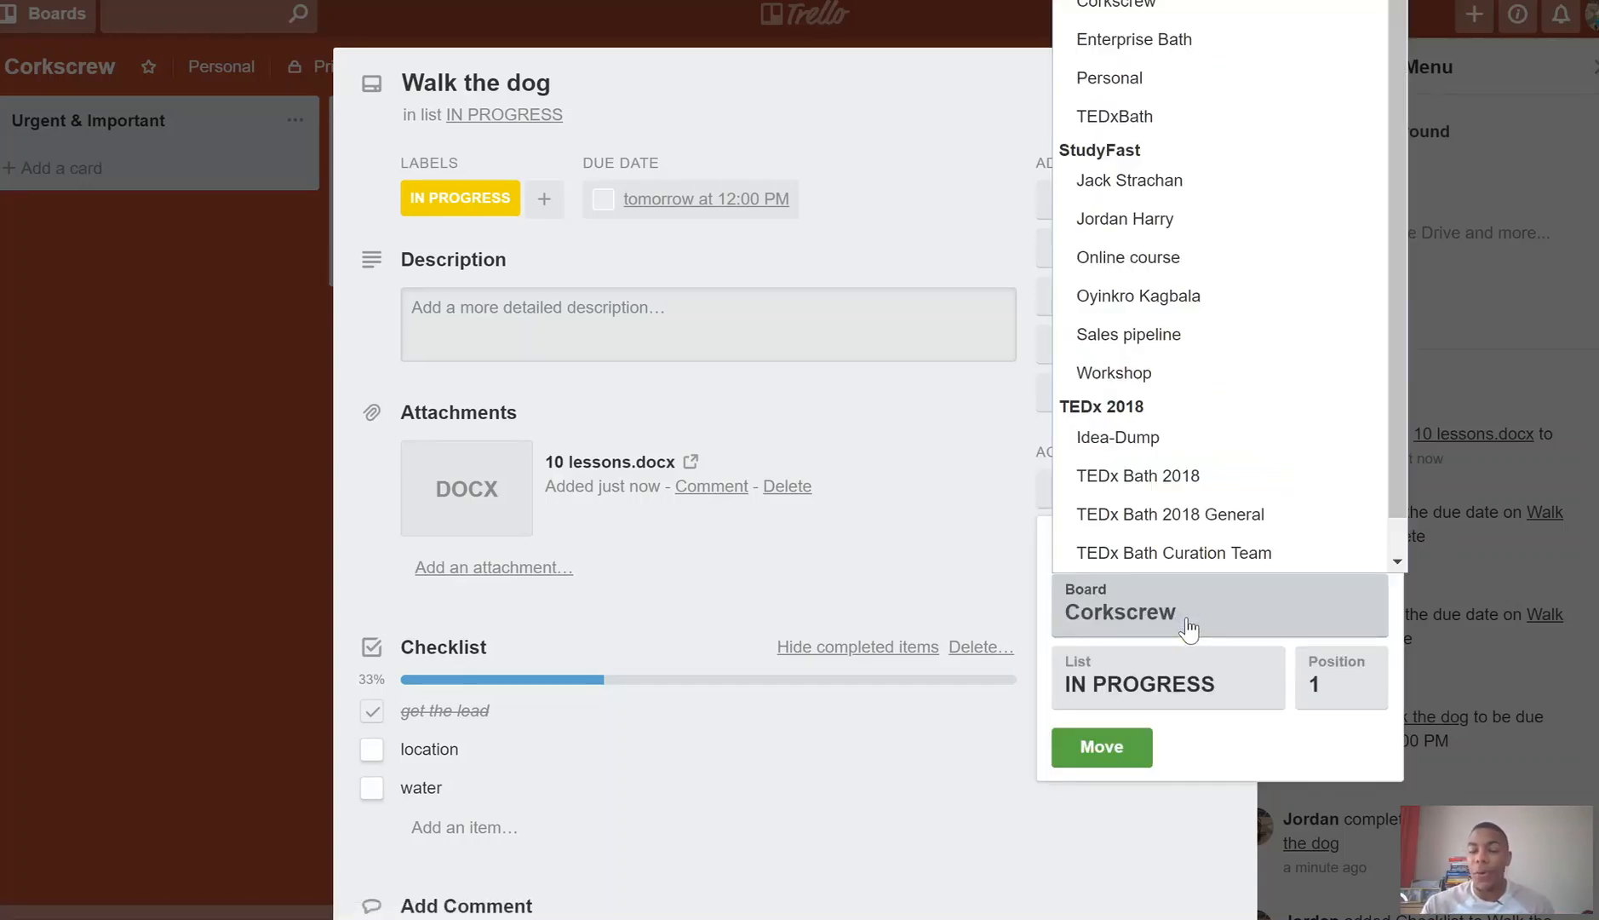
click(1188, 626)
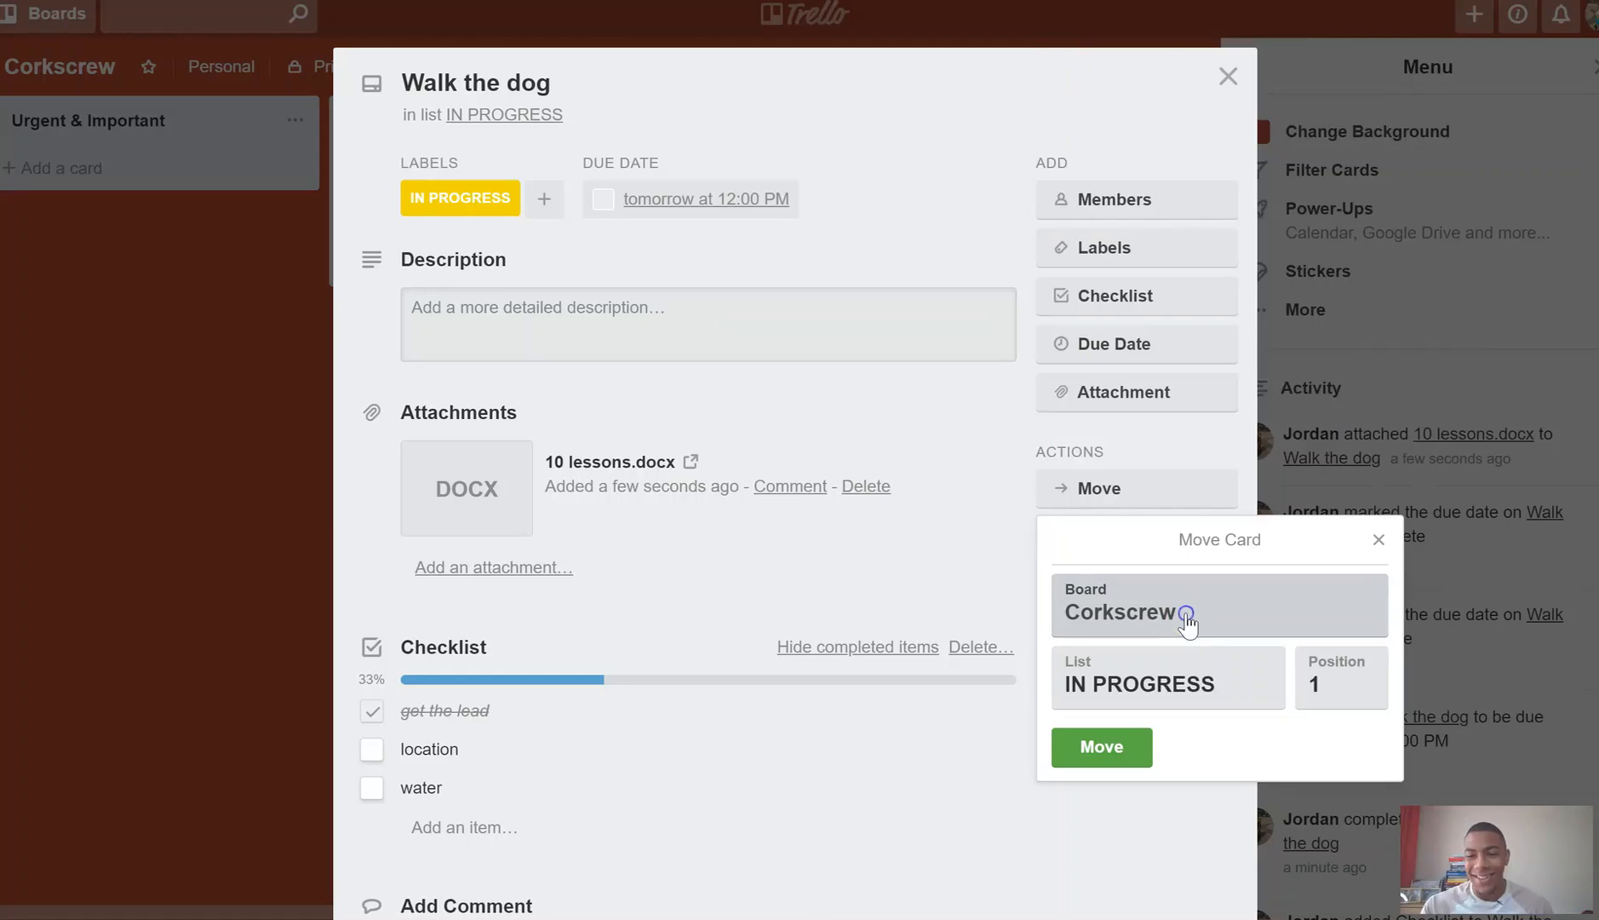
click(1180, 673)
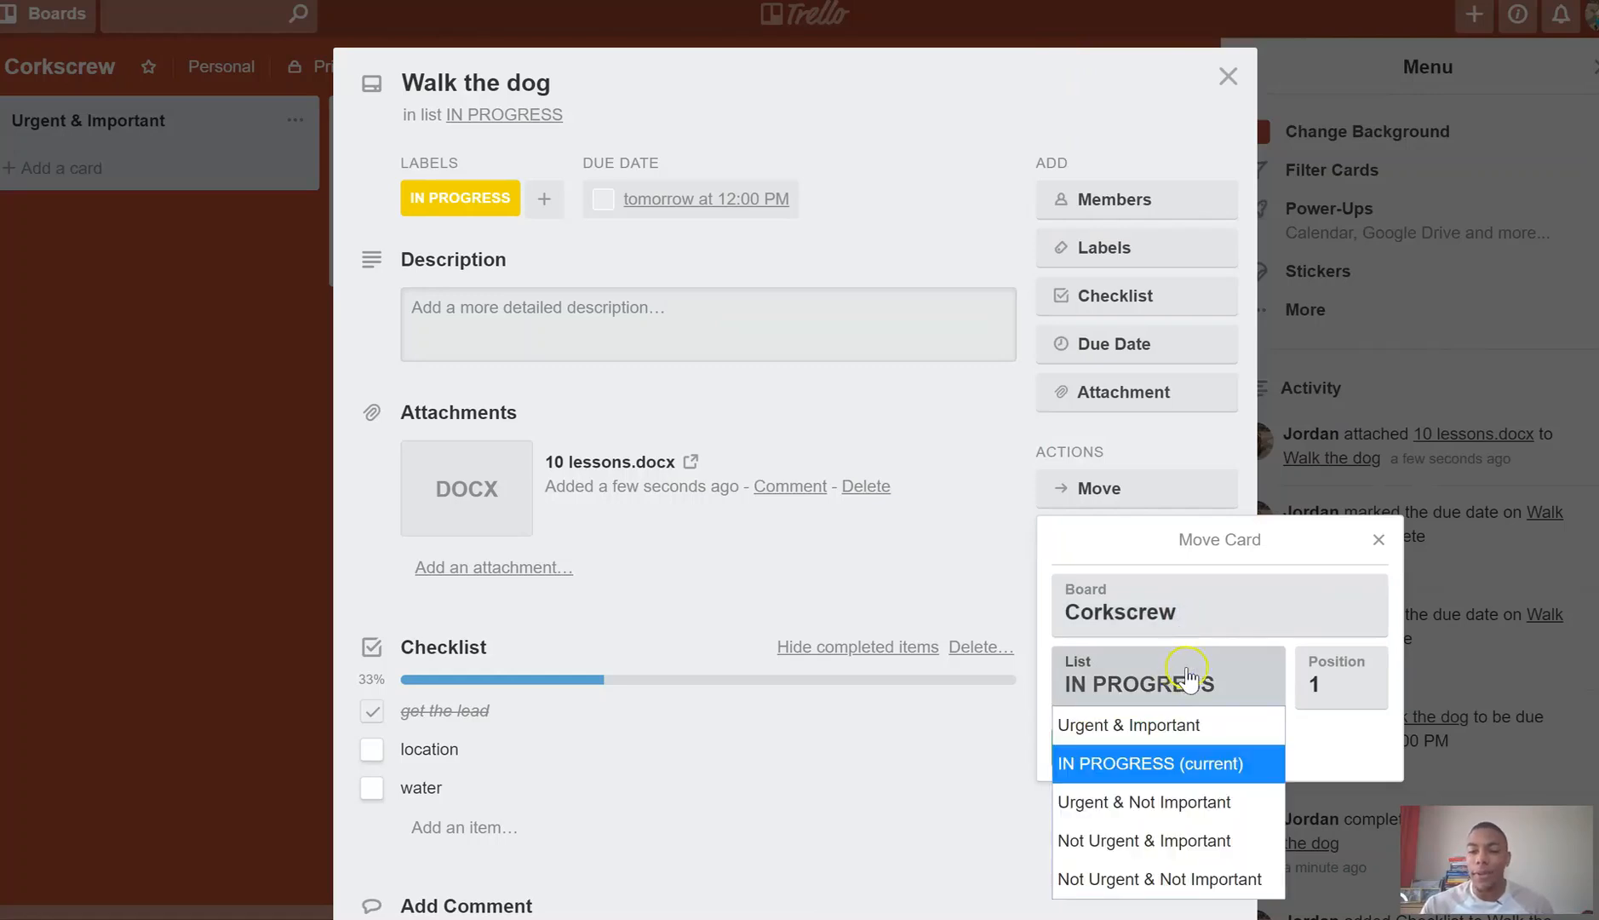
click(1322, 685)
click(1148, 748)
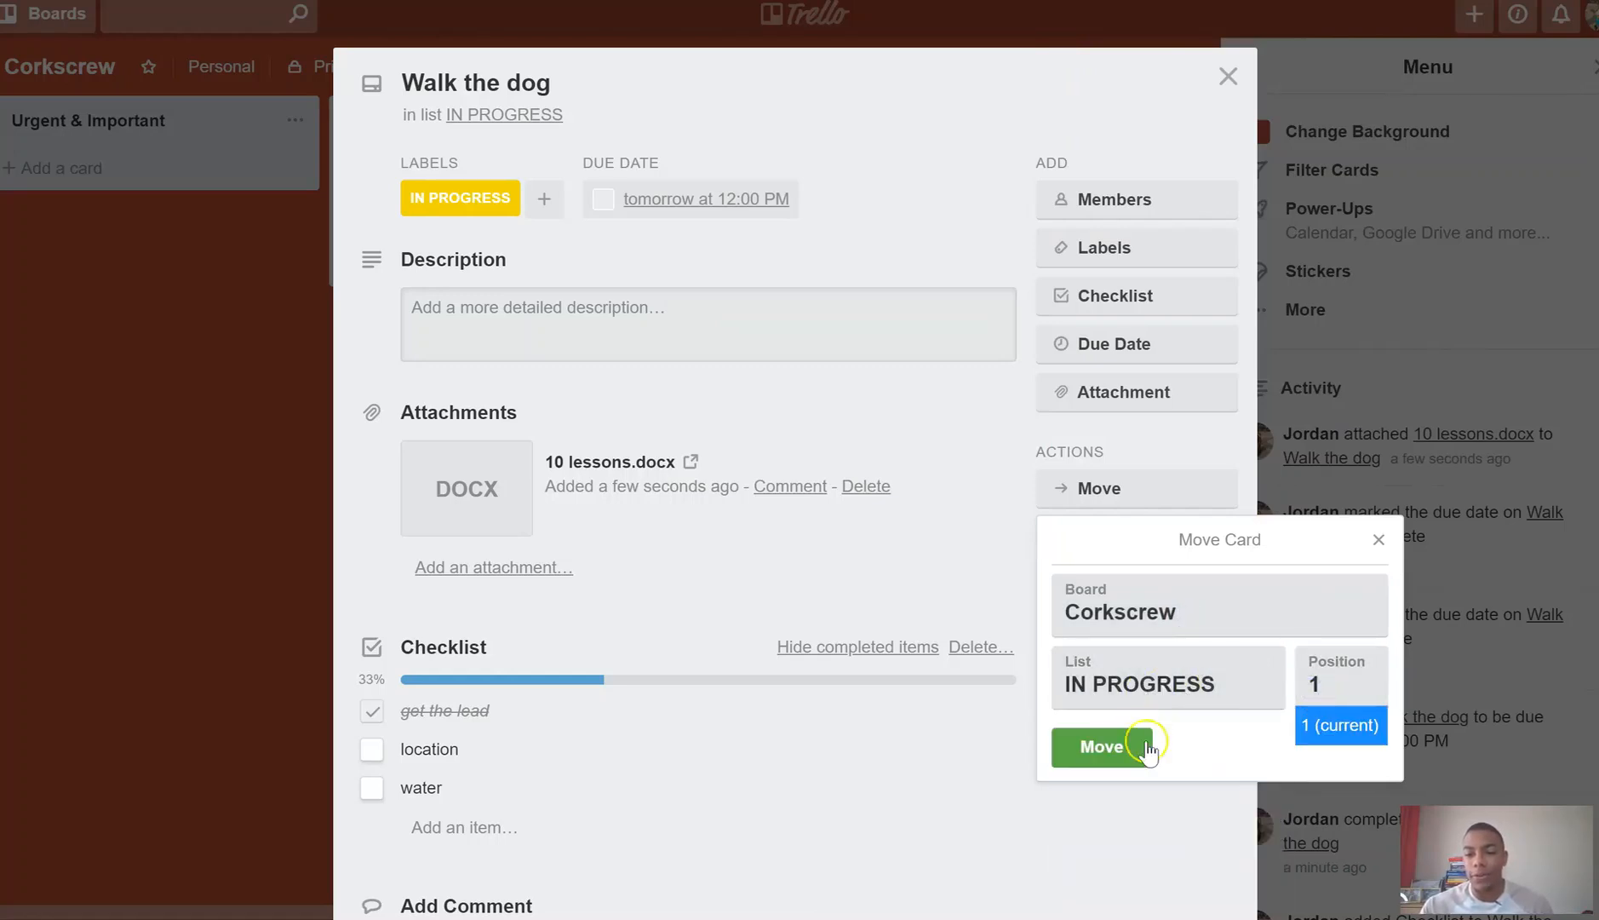
click(935, 748)
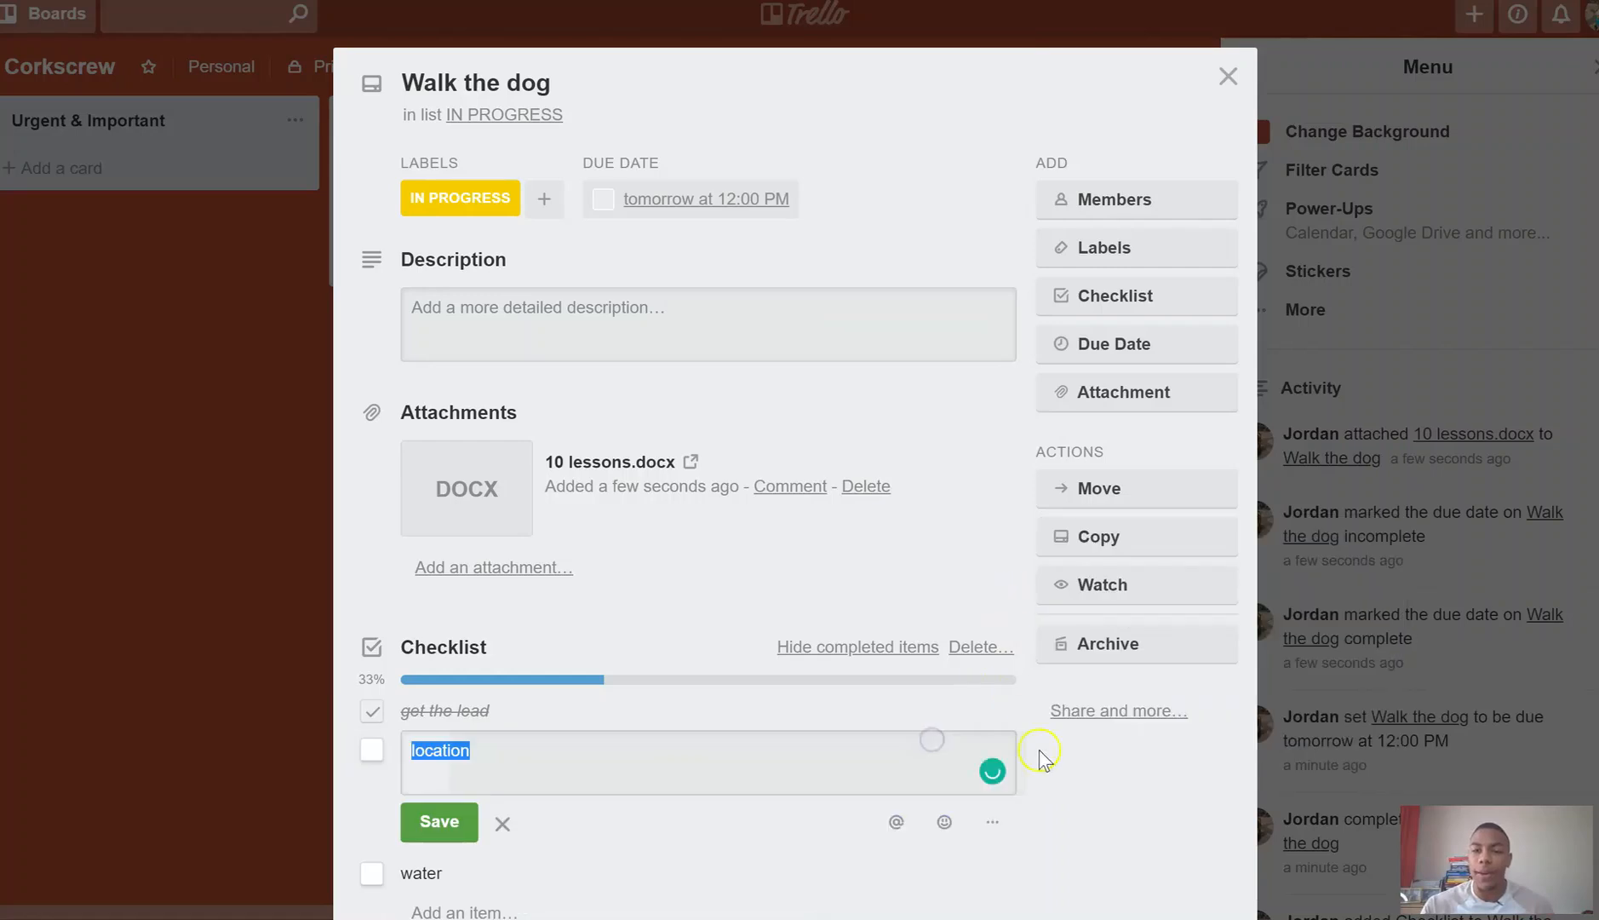
Open the copy options of the "Walk the dog" card and dismiss them without copying the card
click(1129, 543)
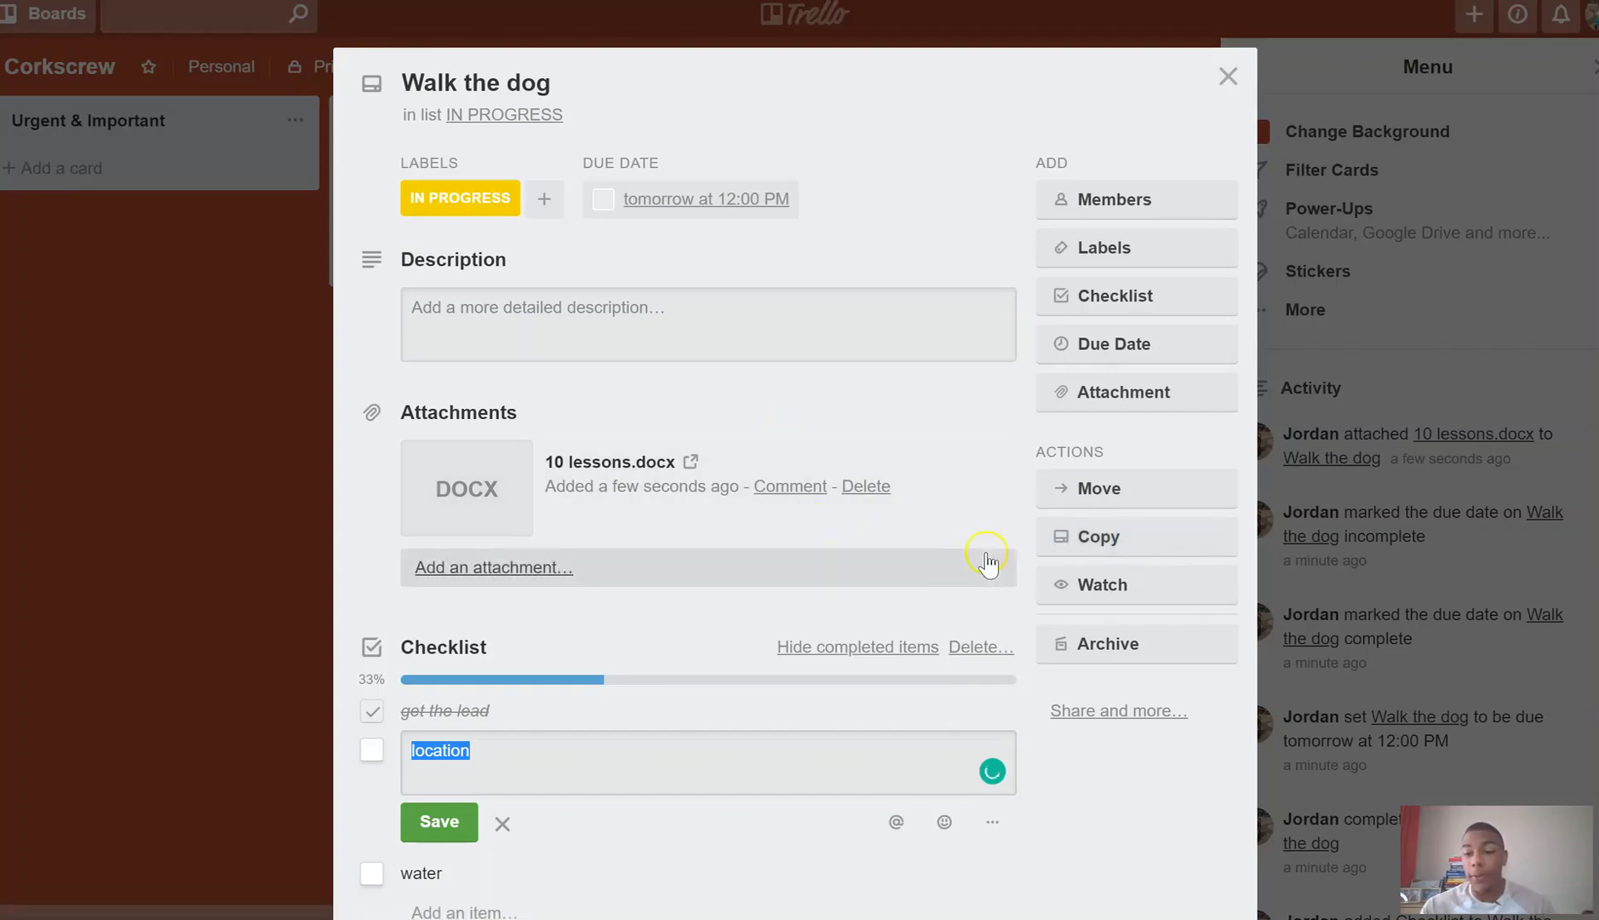
click(1076, 535)
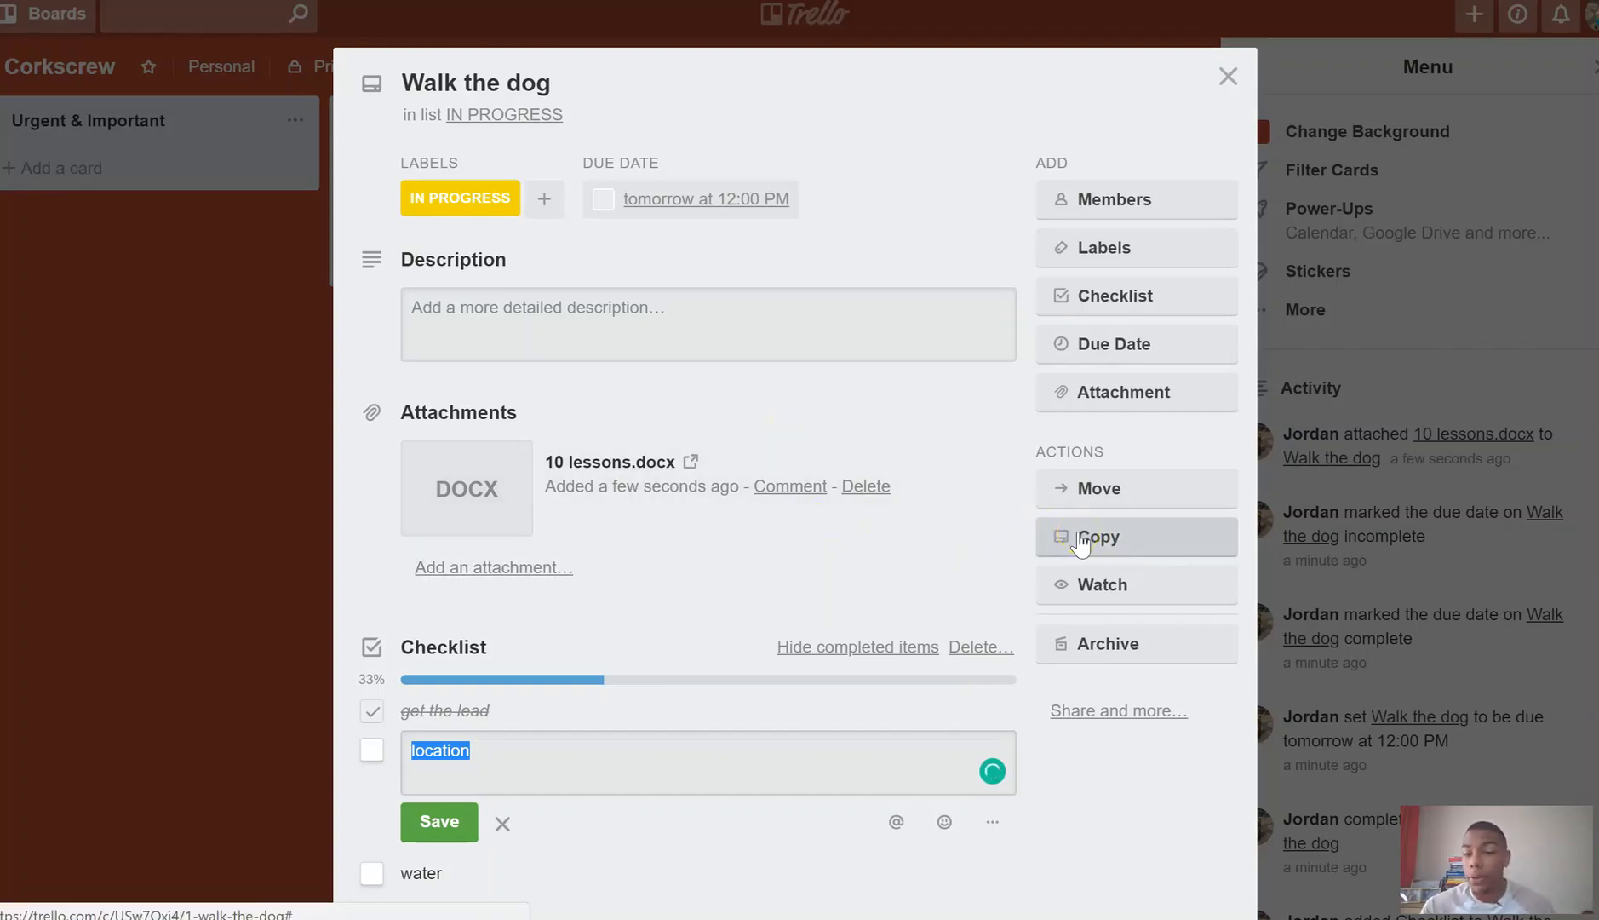
click(1080, 541)
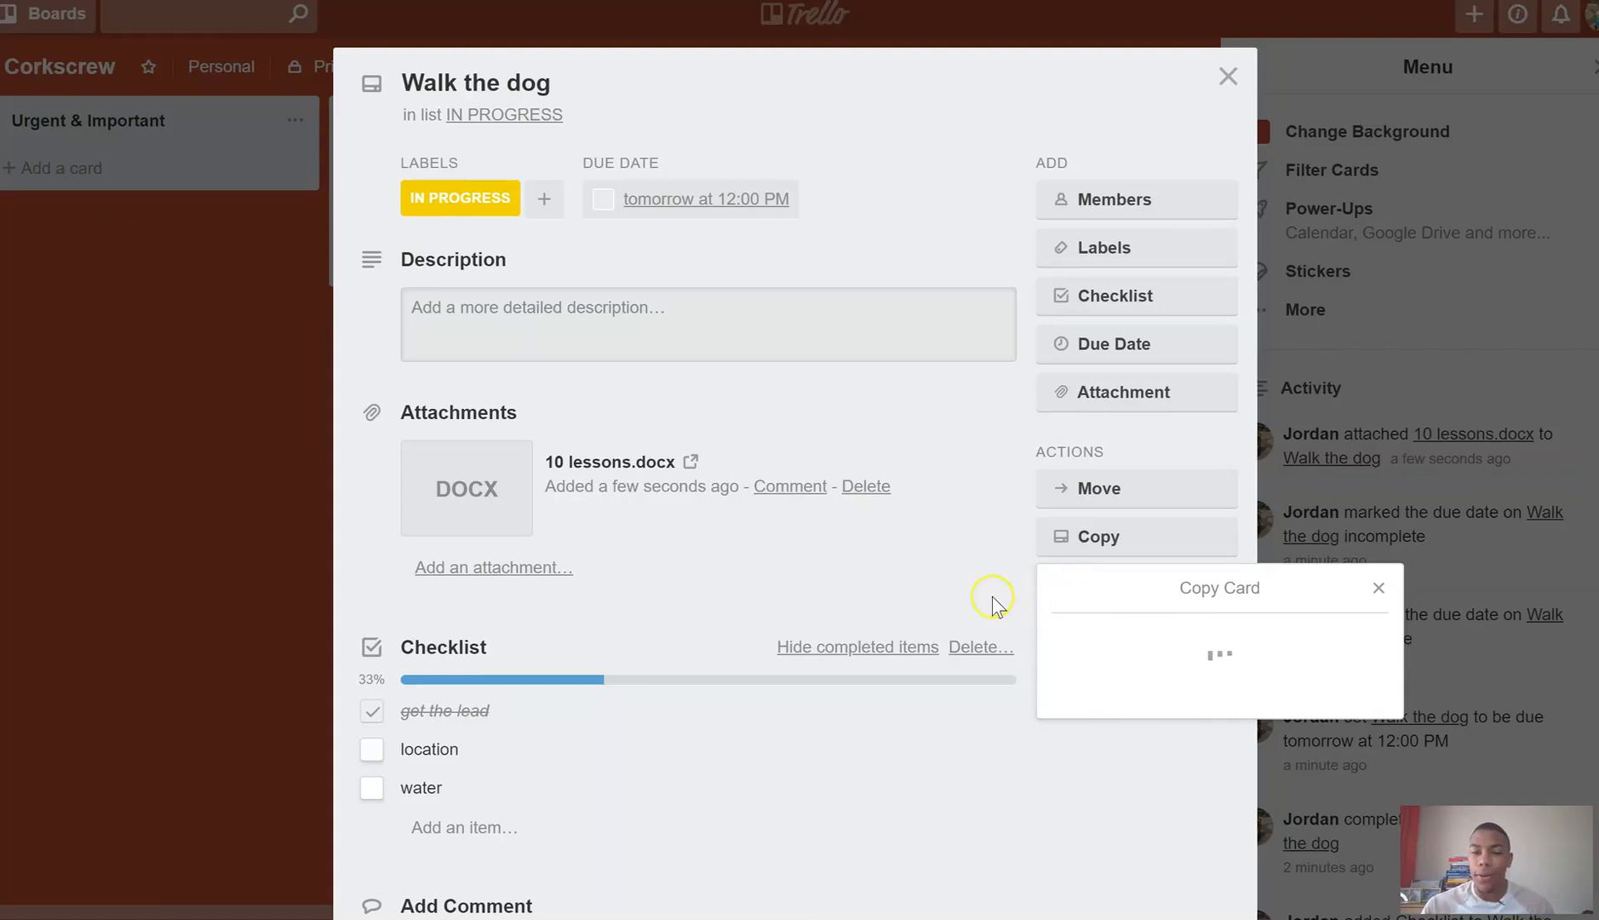
scroll(1124, 737, down, 4)
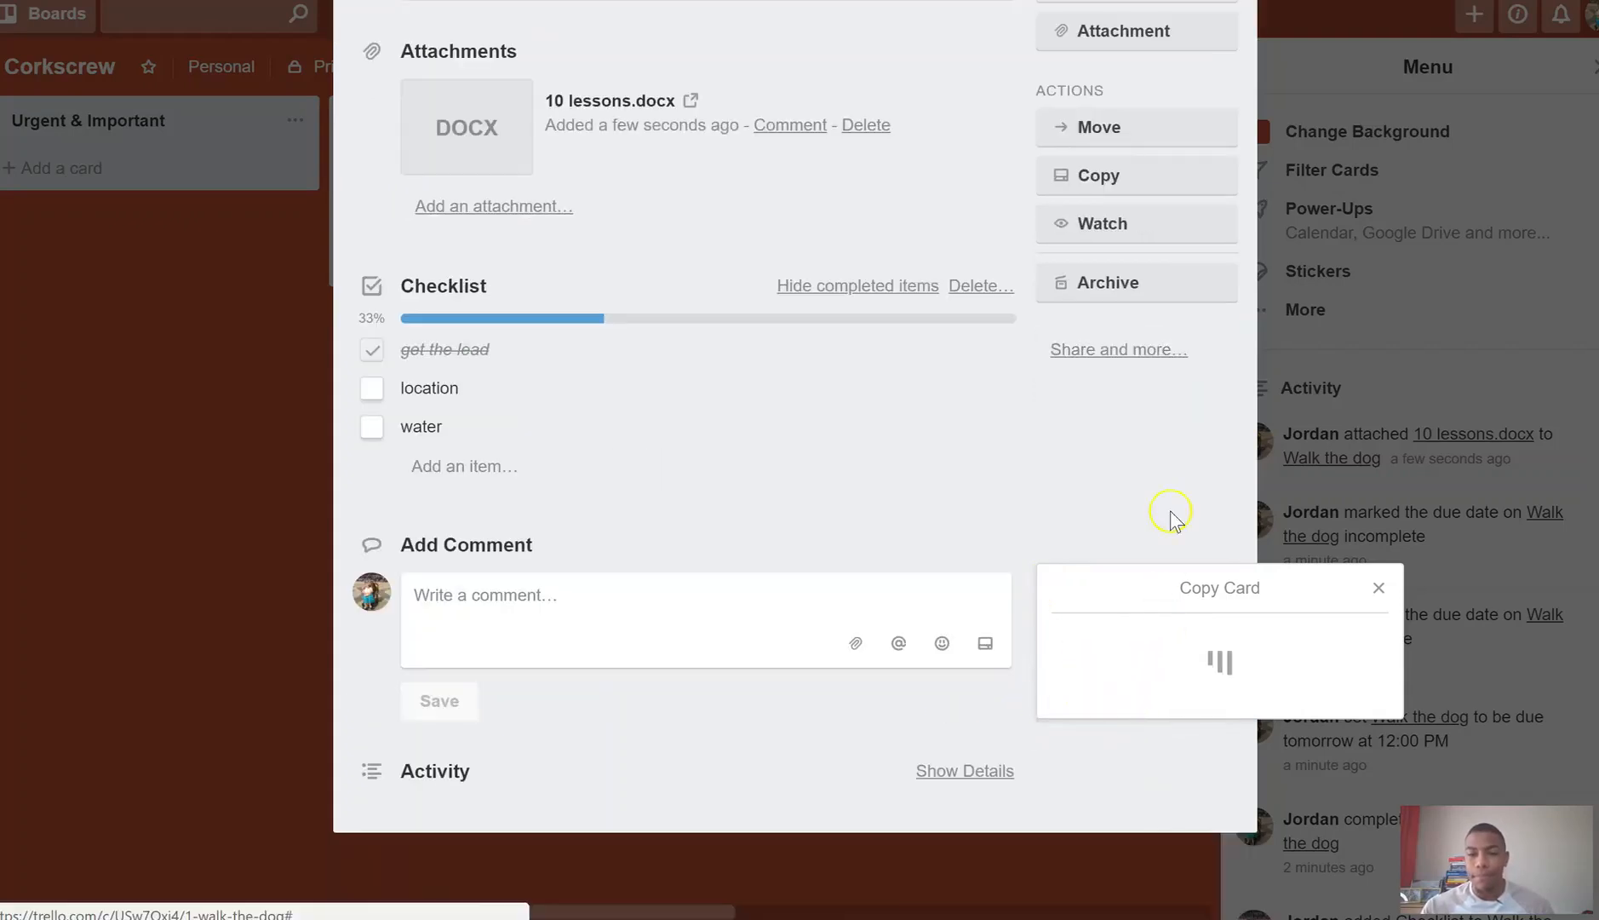
click(1379, 587)
scroll(1131, 630, up, 4)
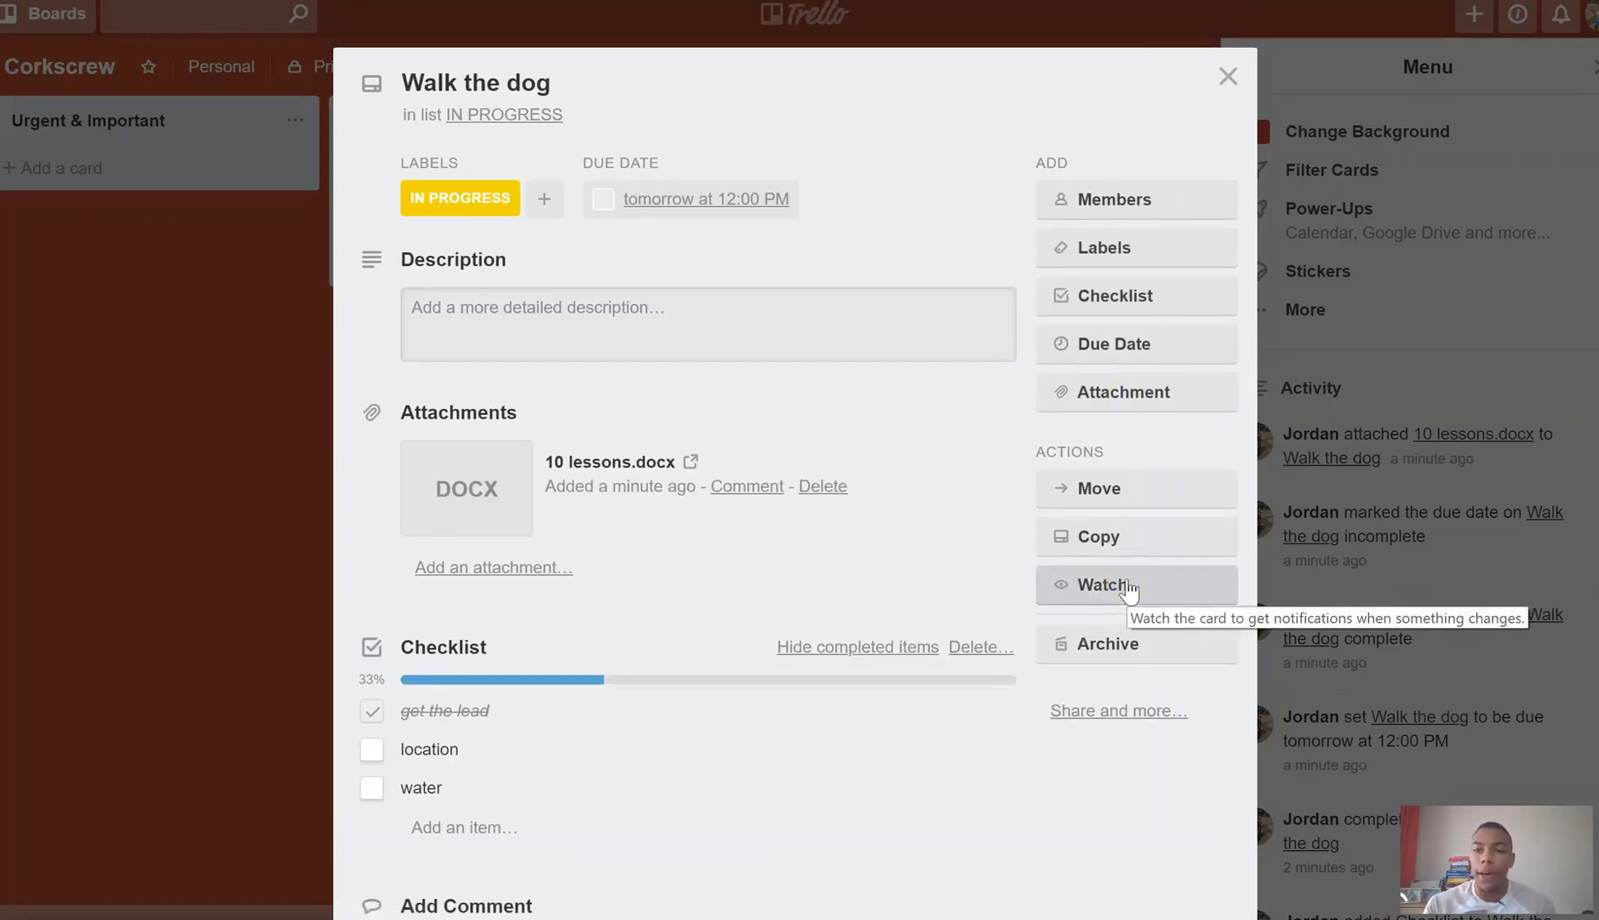
Start watching the "Walk the dog" card to get notifications about its changes
click(1129, 587)
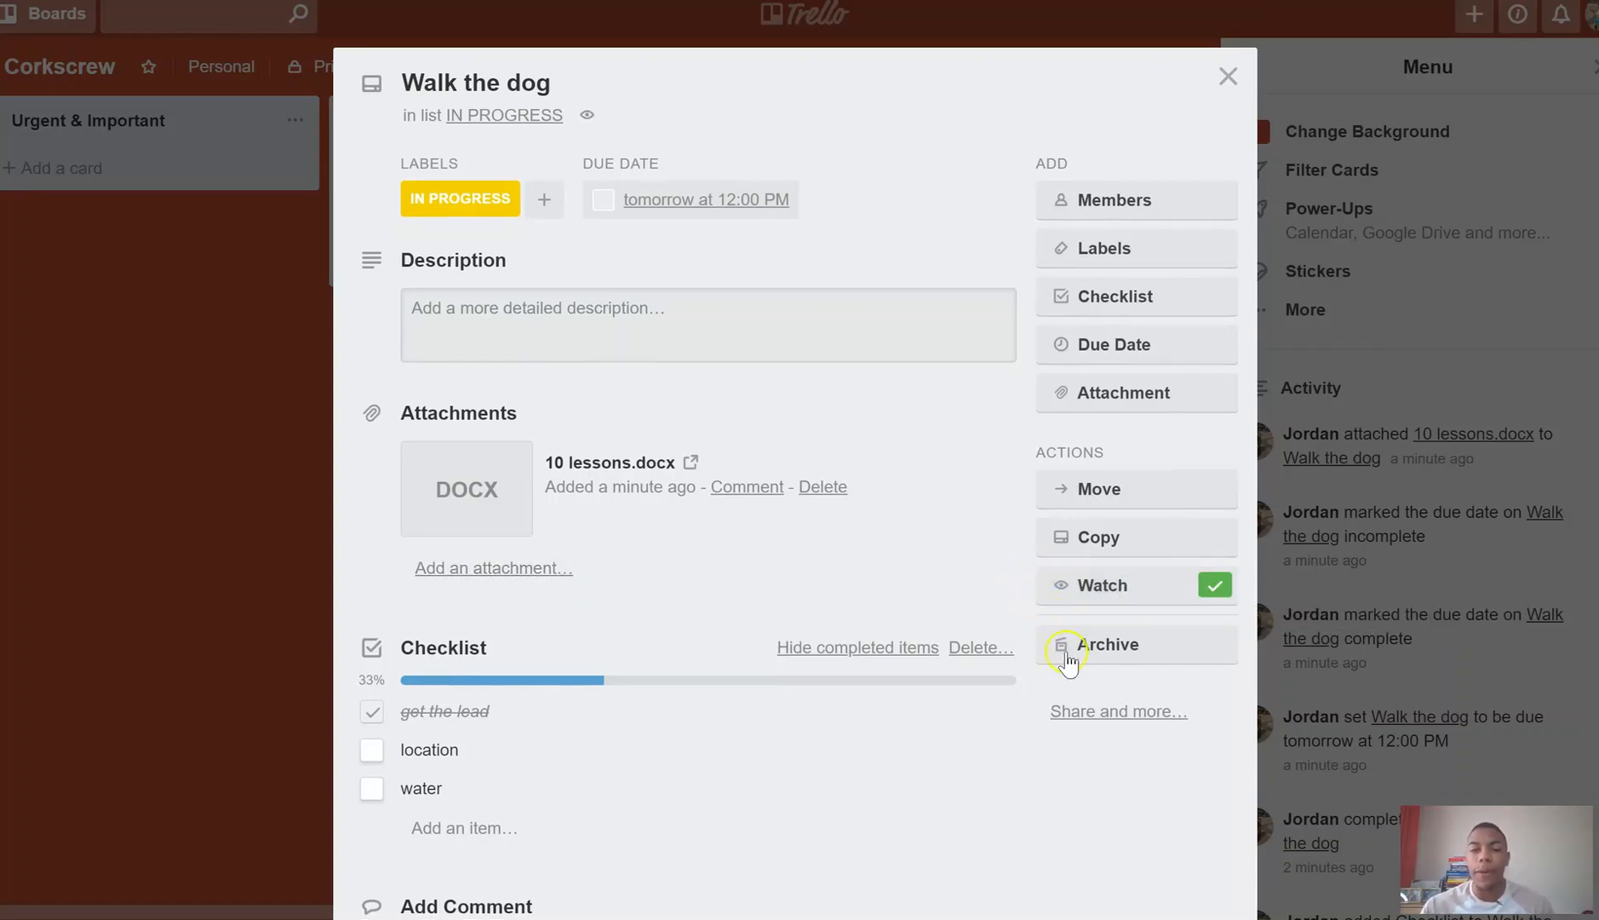
click(1155, 609)
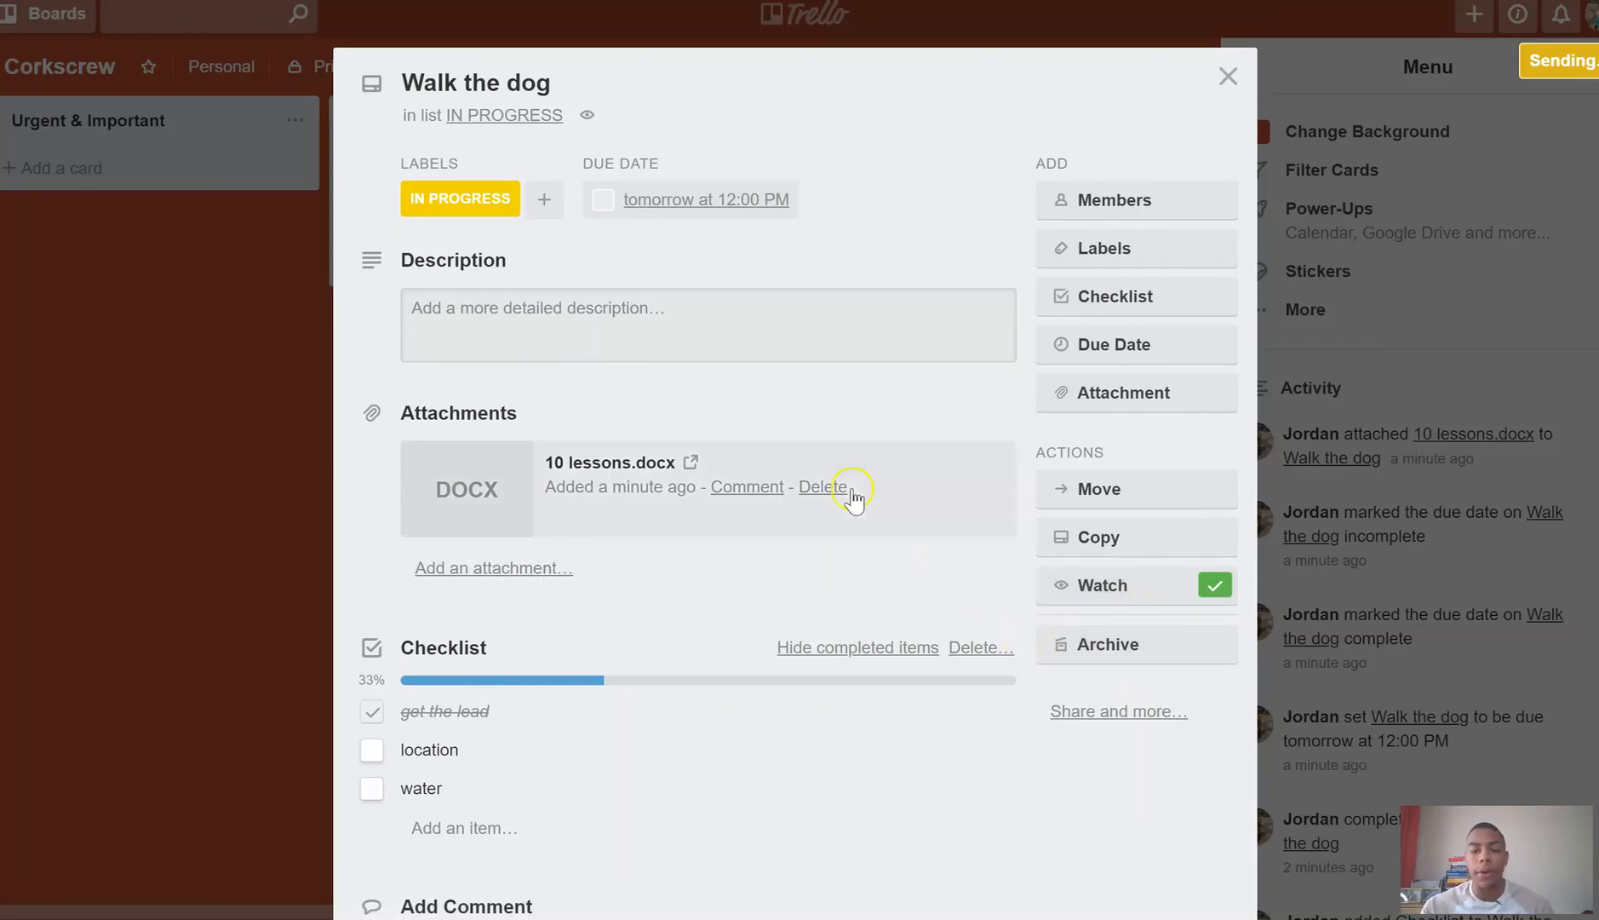
scroll(852, 536, down, 4)
scroll(863, 506, up, 4)
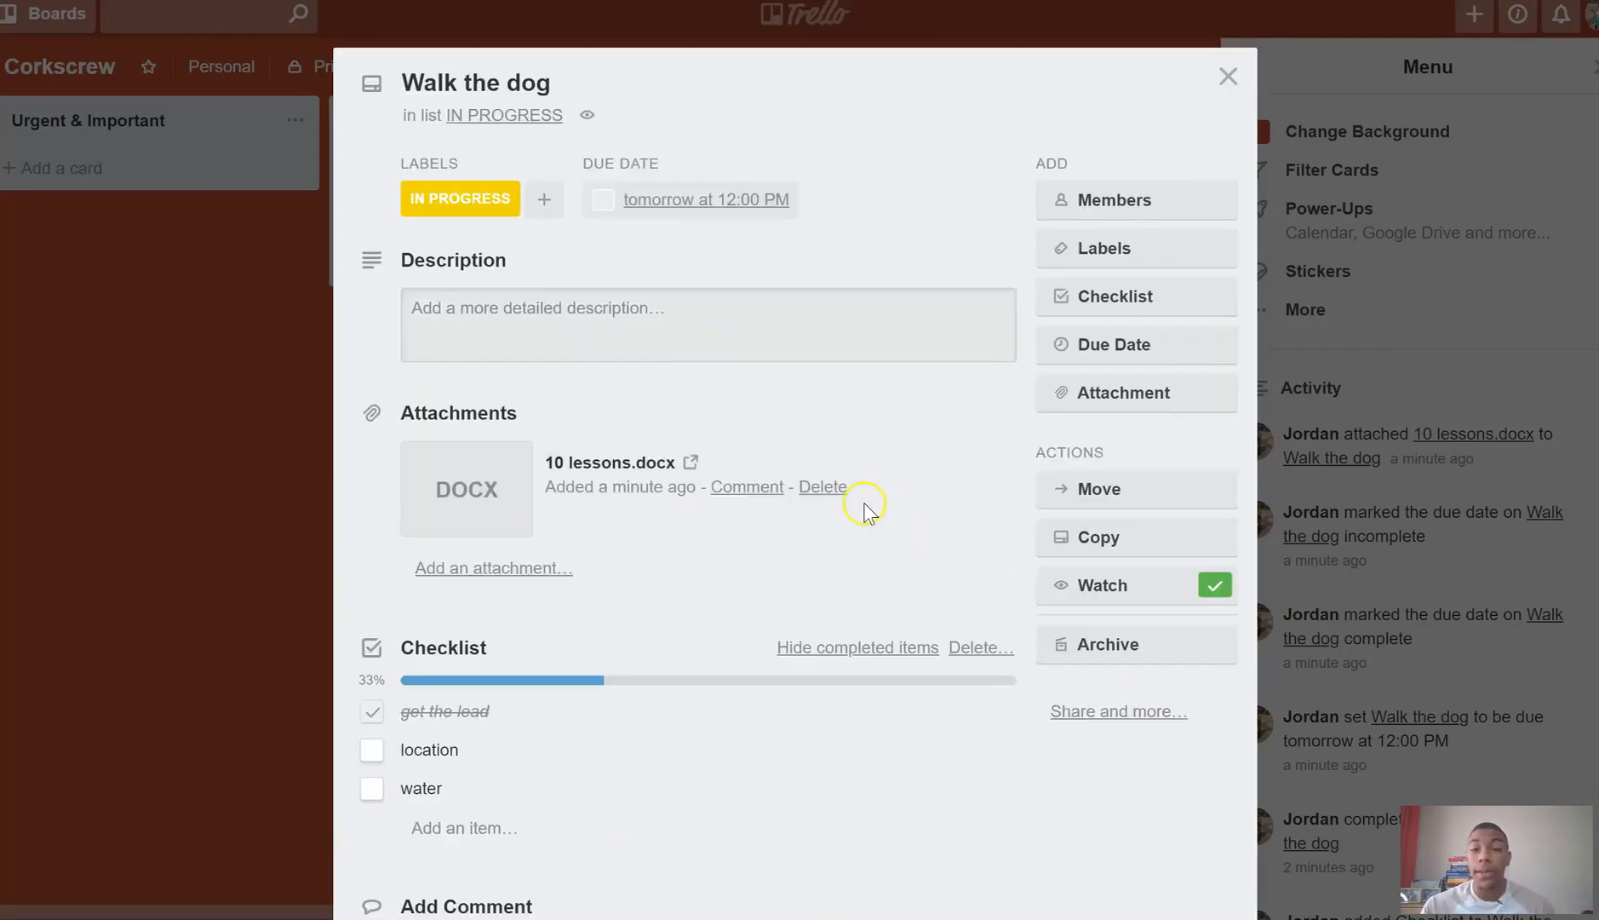
Archive the "Walk the dog" card, and send it back to the board from the archived items
click(1103, 652)
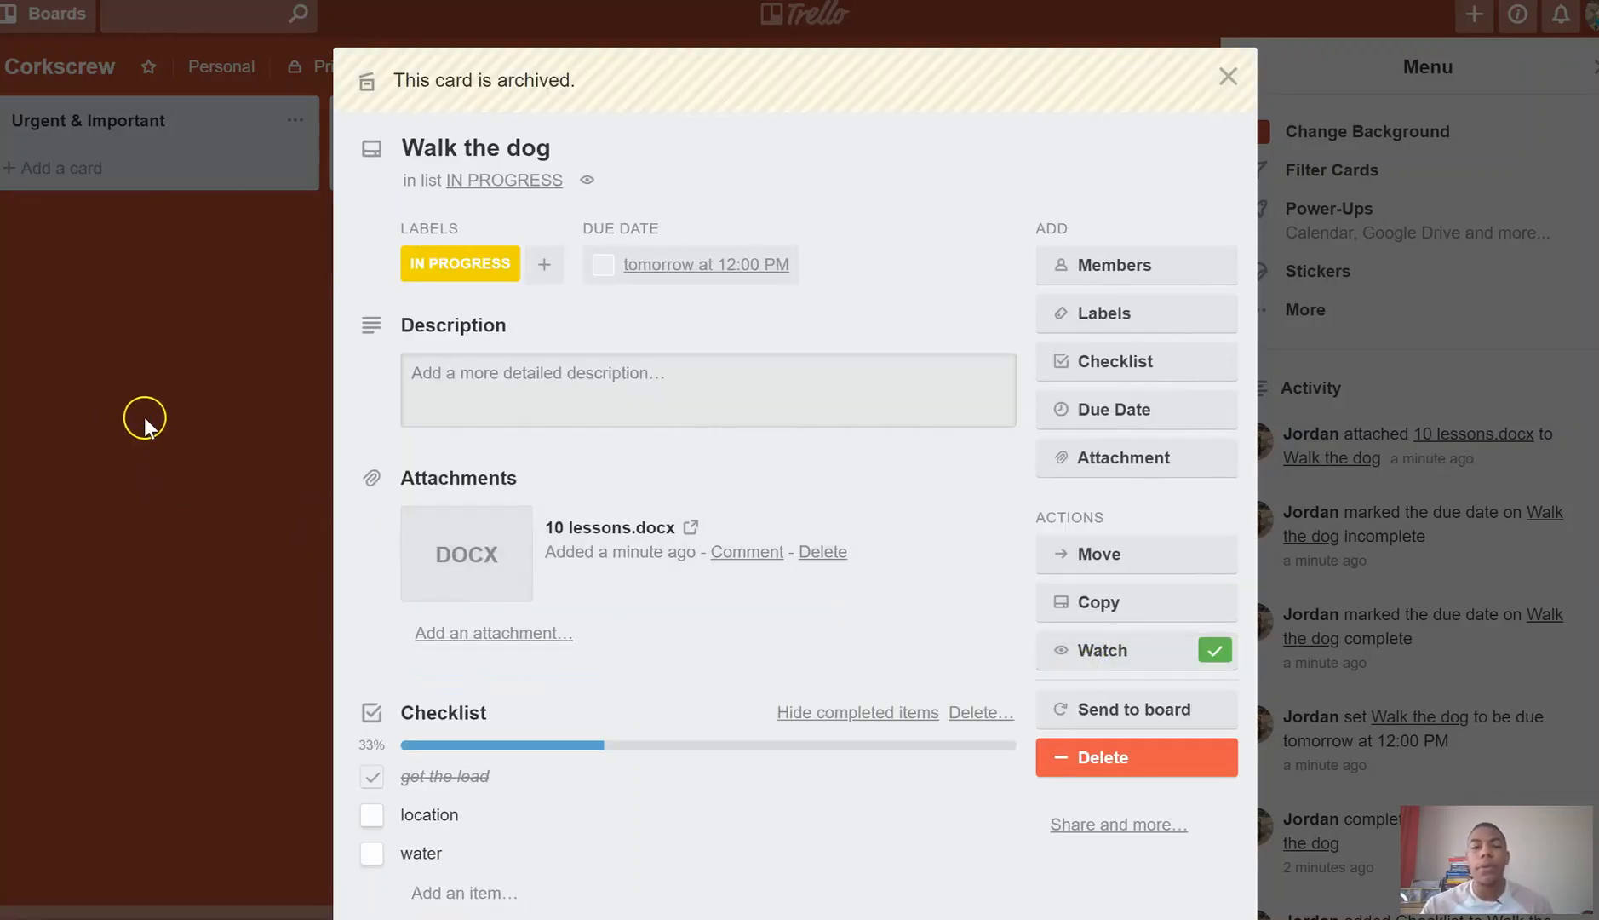
click(138, 421)
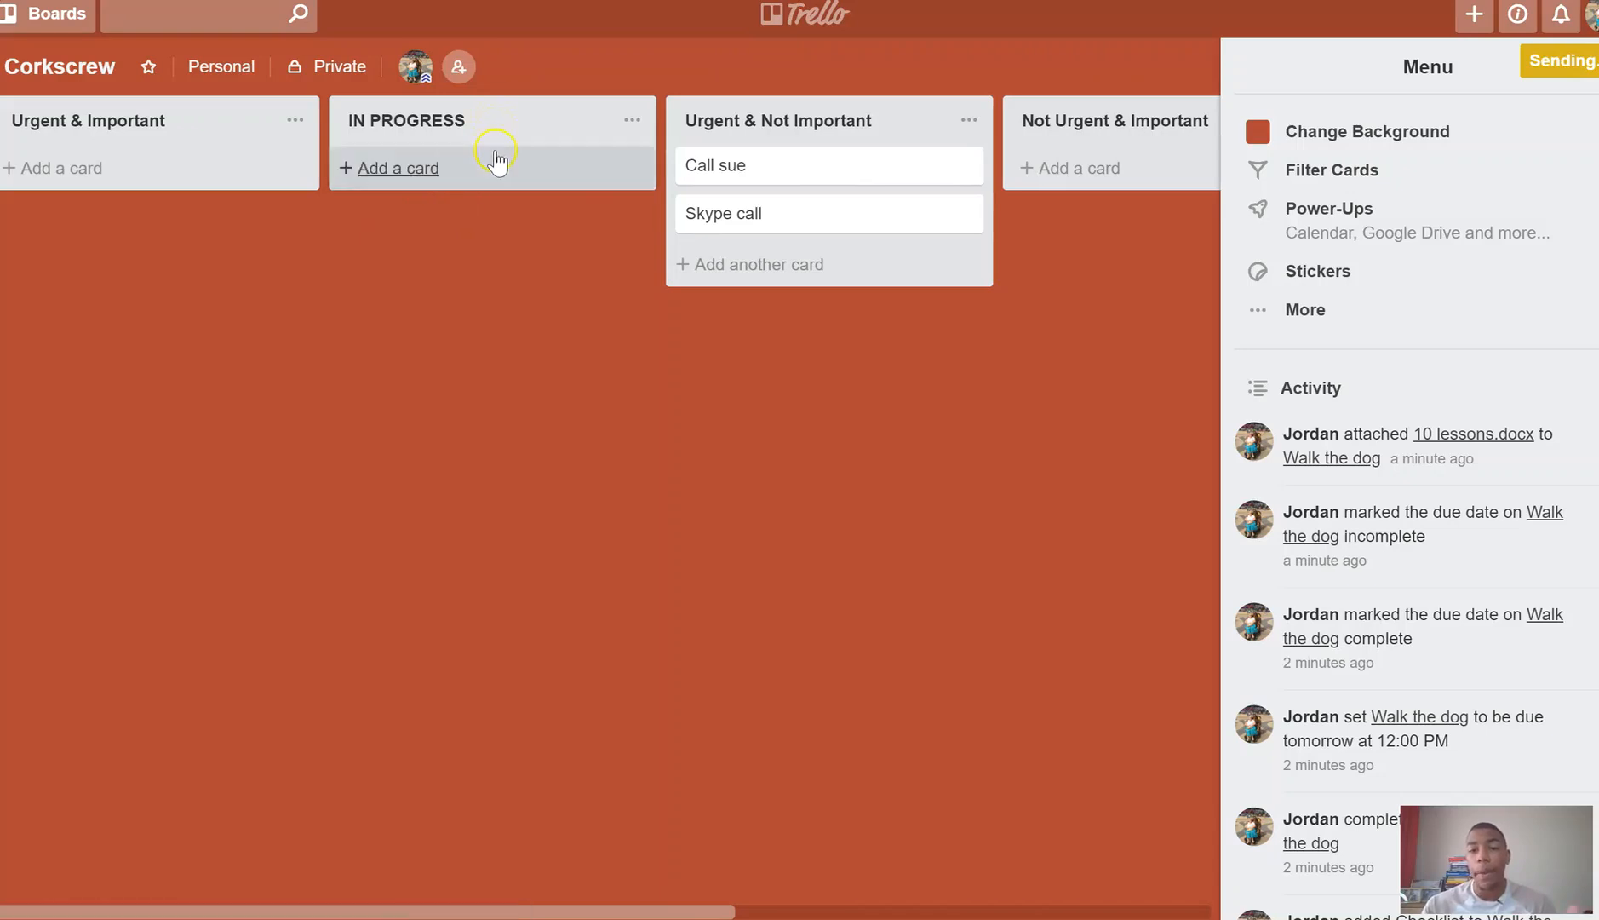
click(1320, 309)
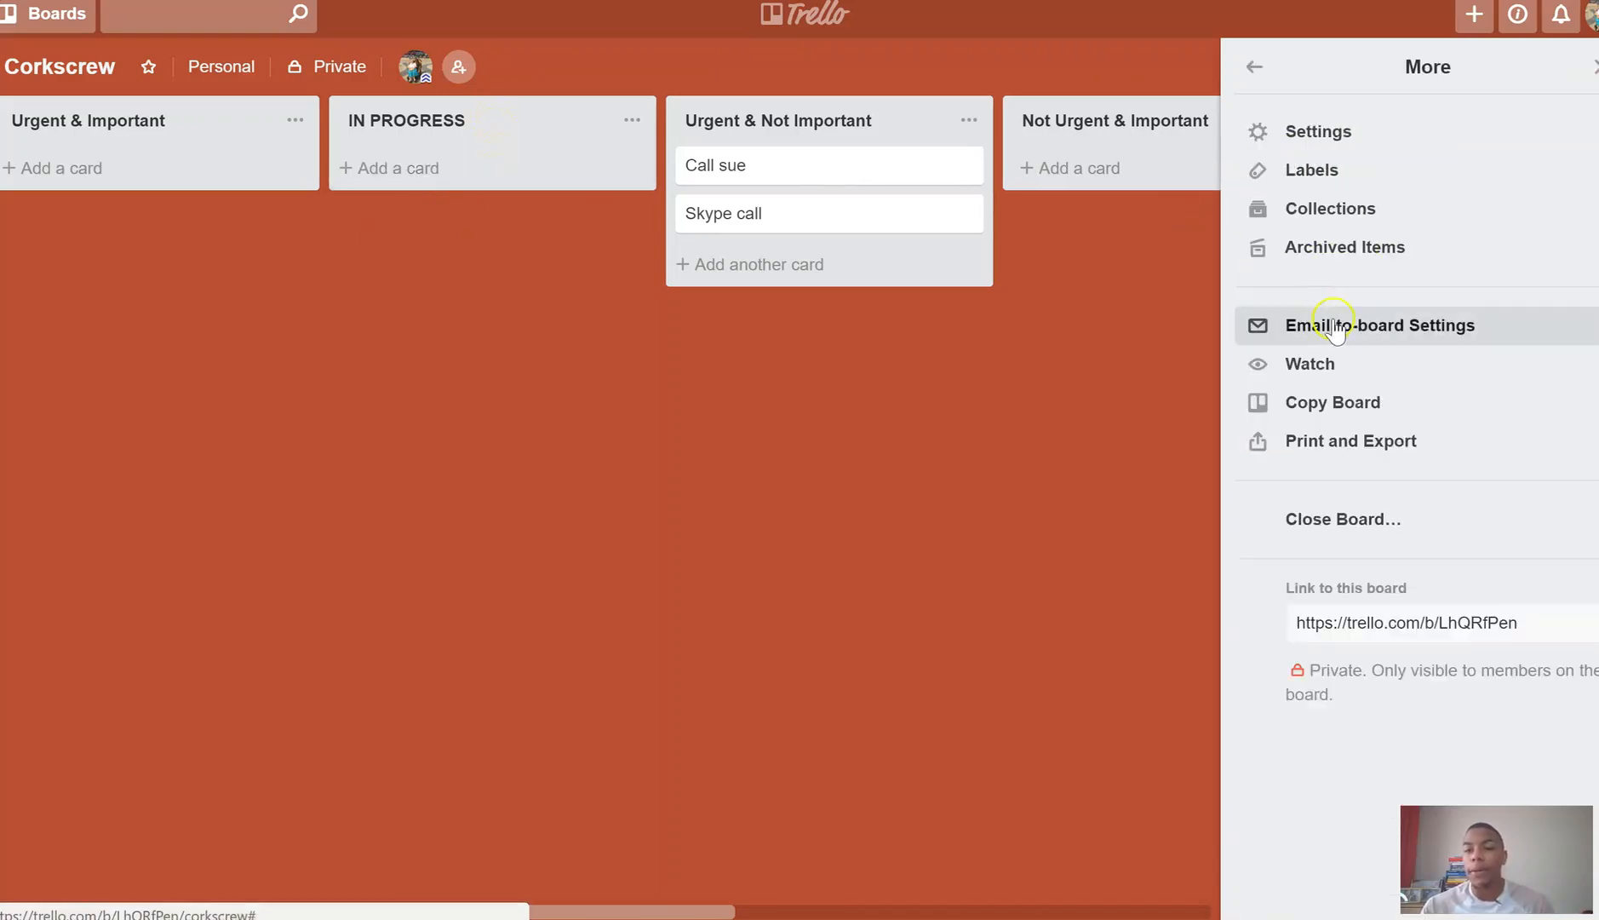
click(1358, 256)
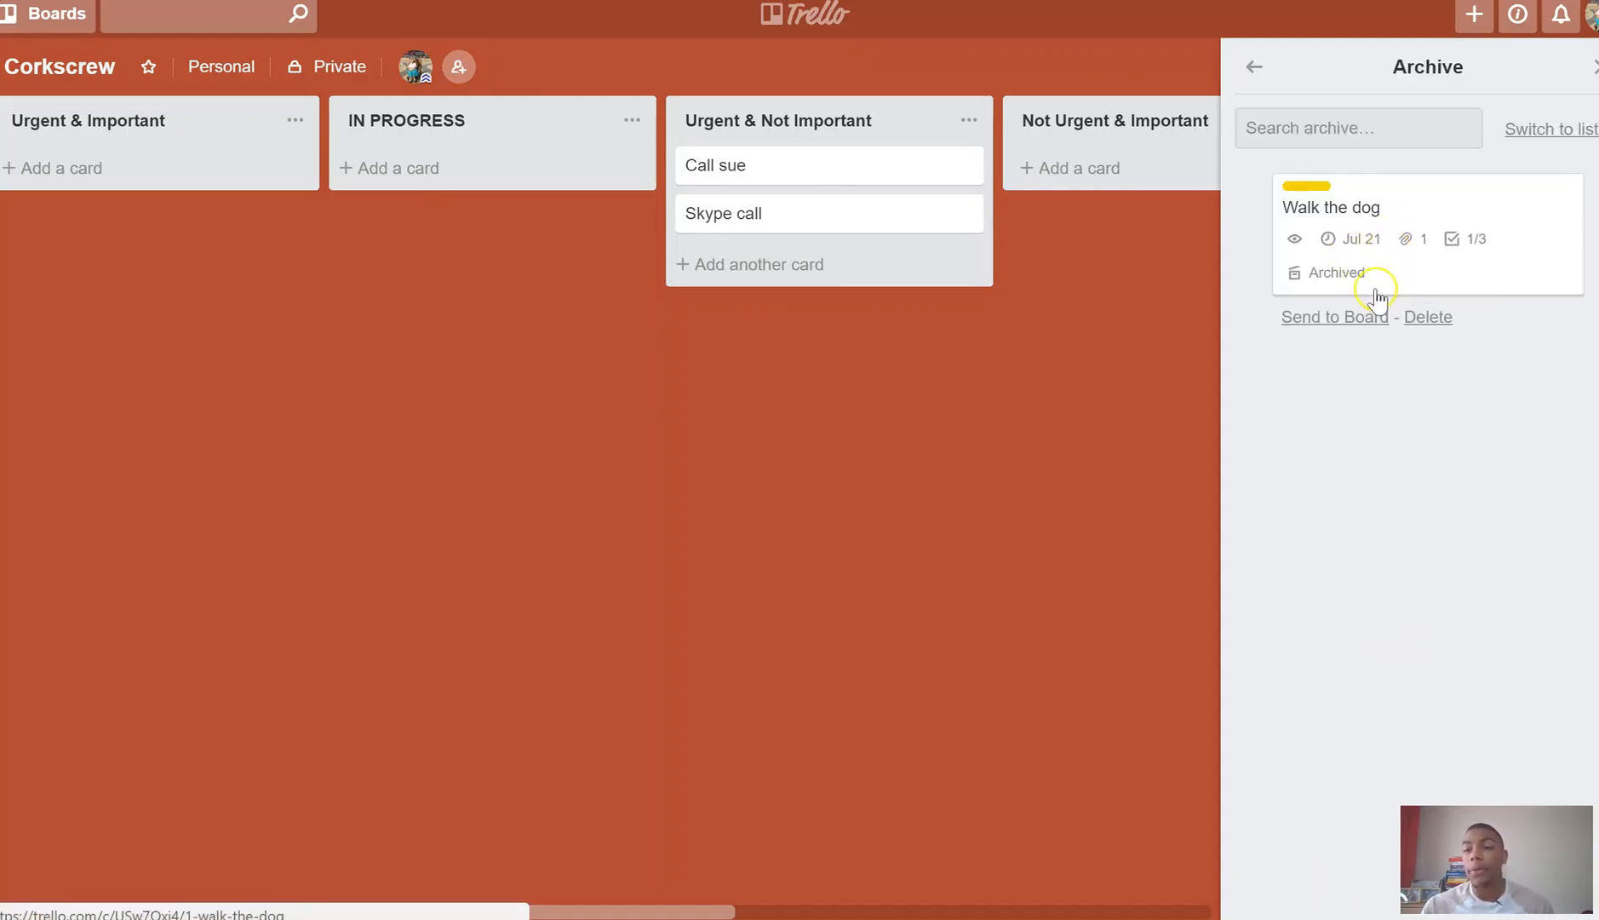
click(1344, 323)
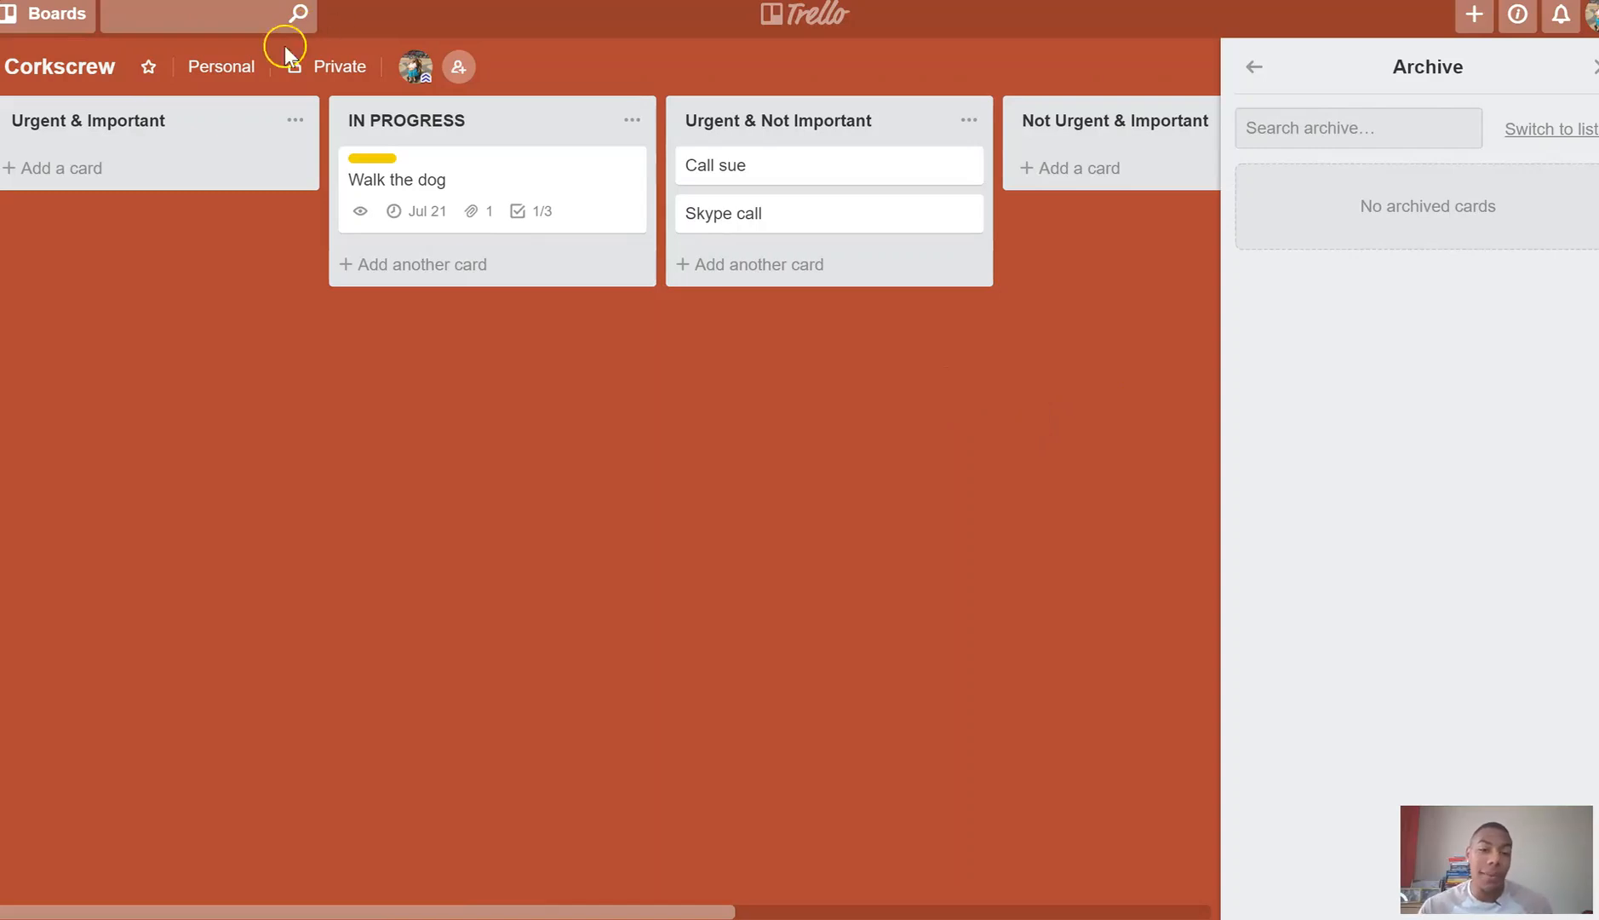
click(534, 194)
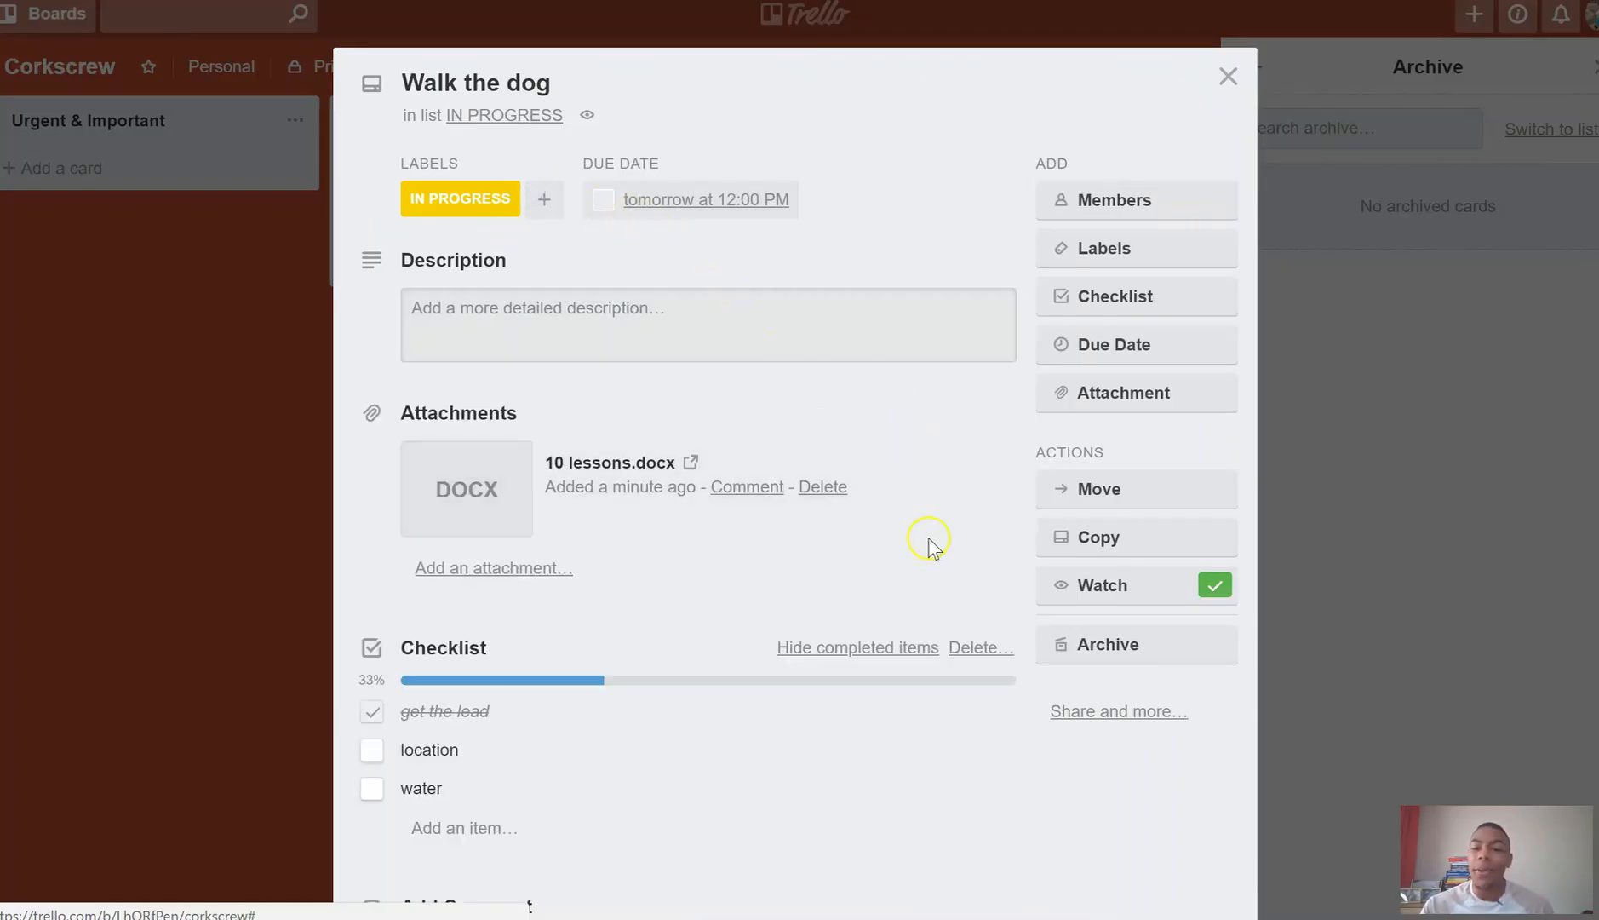
click(239, 445)
Add a list titled "Done" at the end of the board, after "Not Urgent & Not Important"
drag(545, 909, 992, 882)
click(1065, 128)
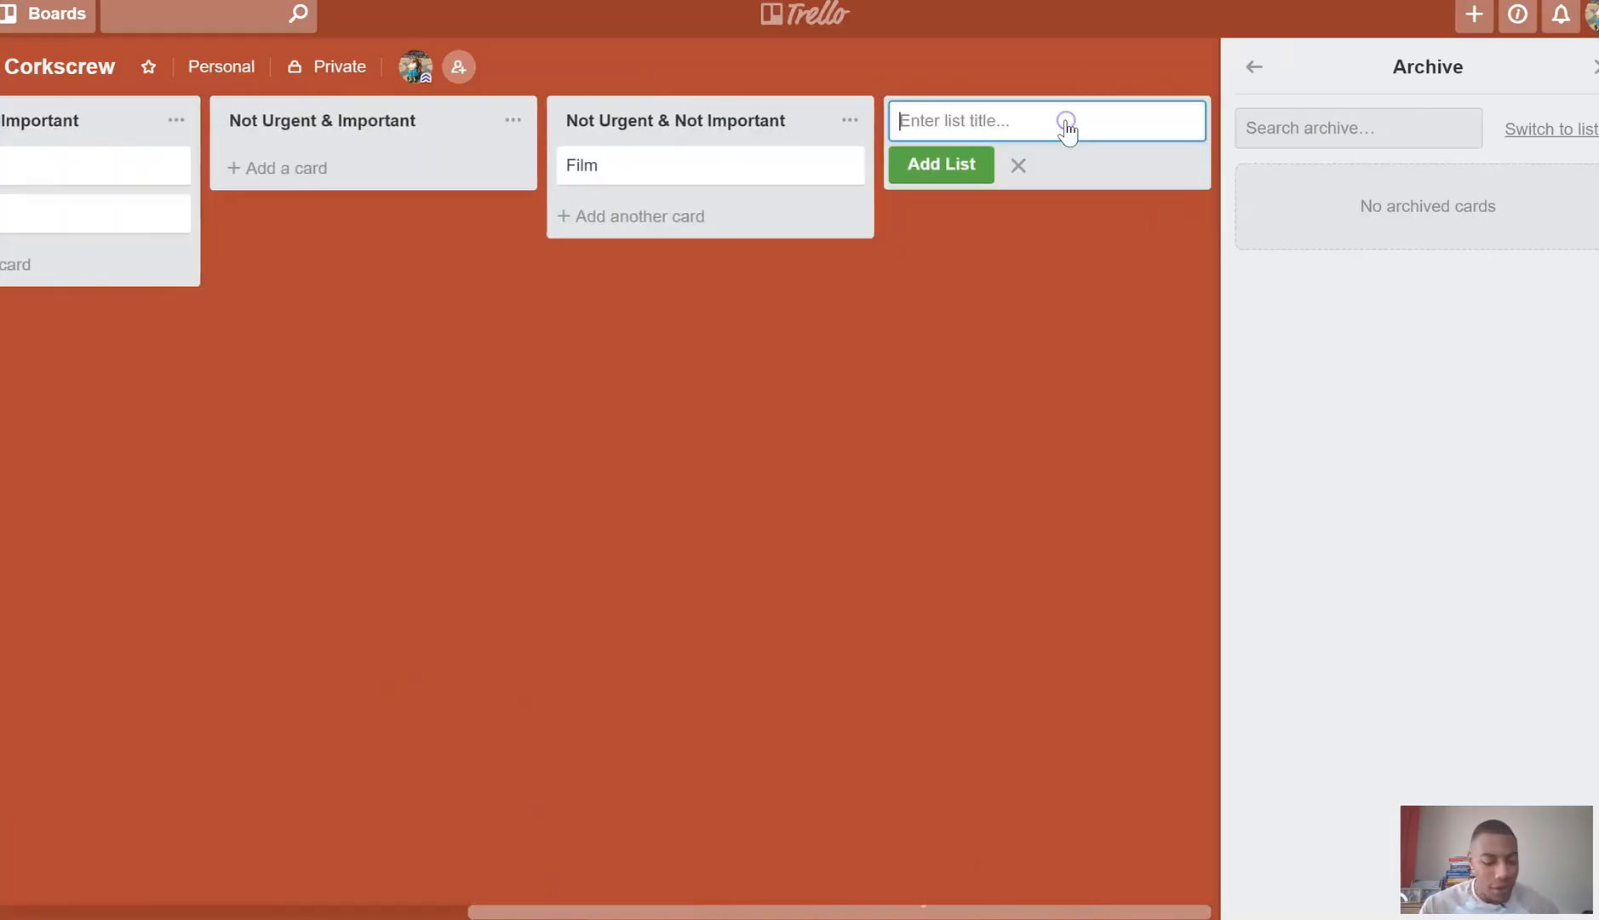
key(Return)
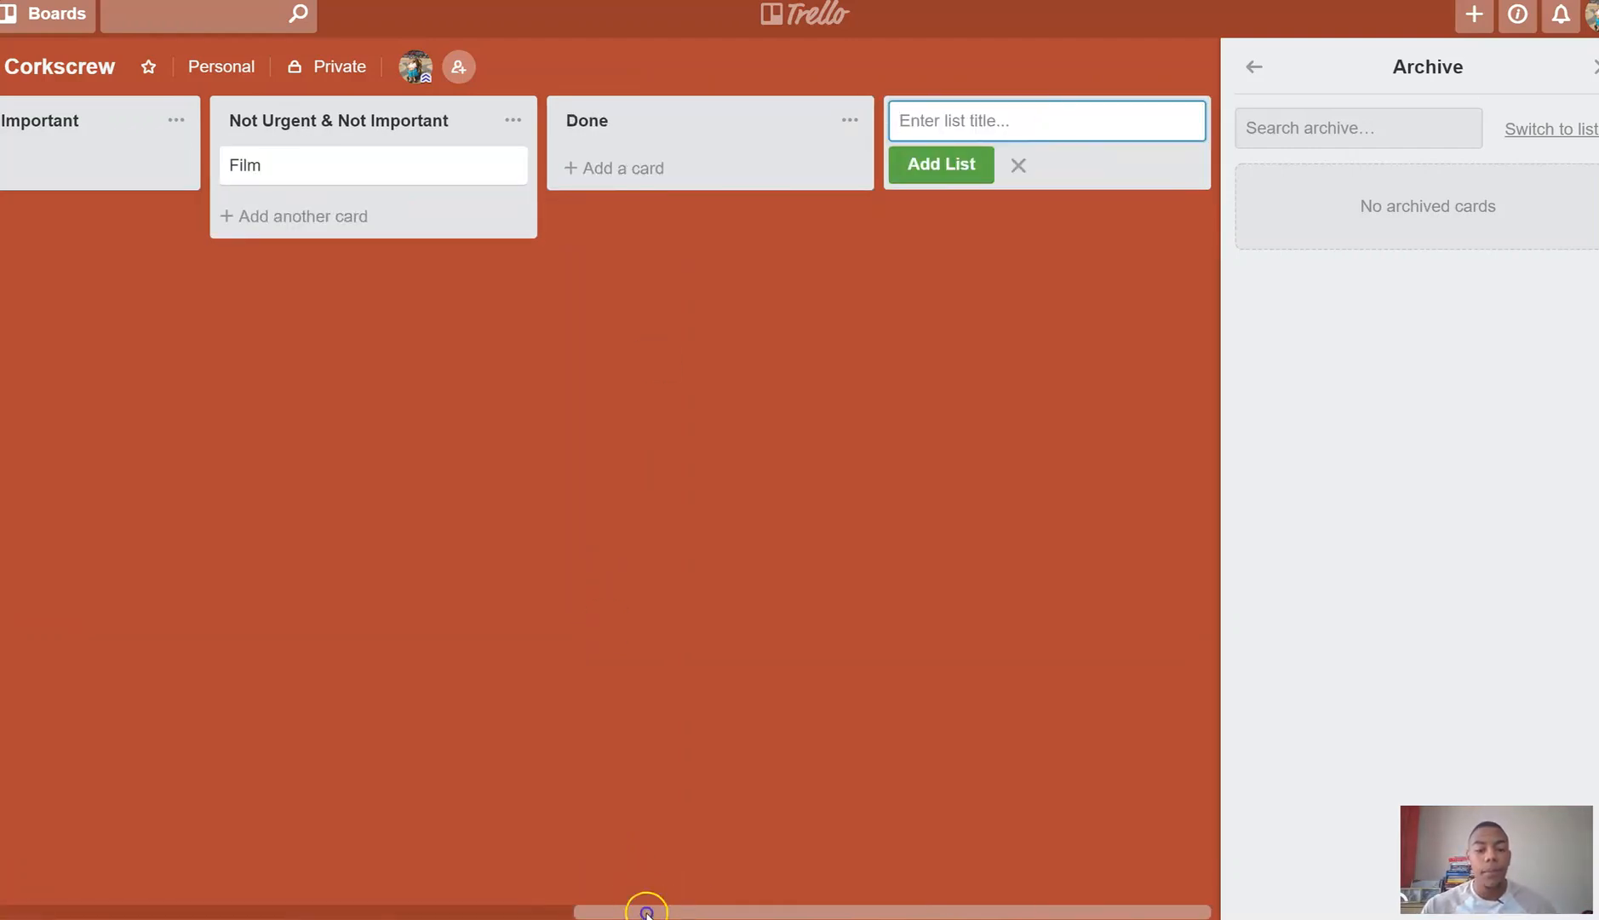
Move the "Walk the dog" card from the IN PROGRESS list to the "Done" list
drag(647, 911, 132, 850)
drag(342, 222, 642, 150)
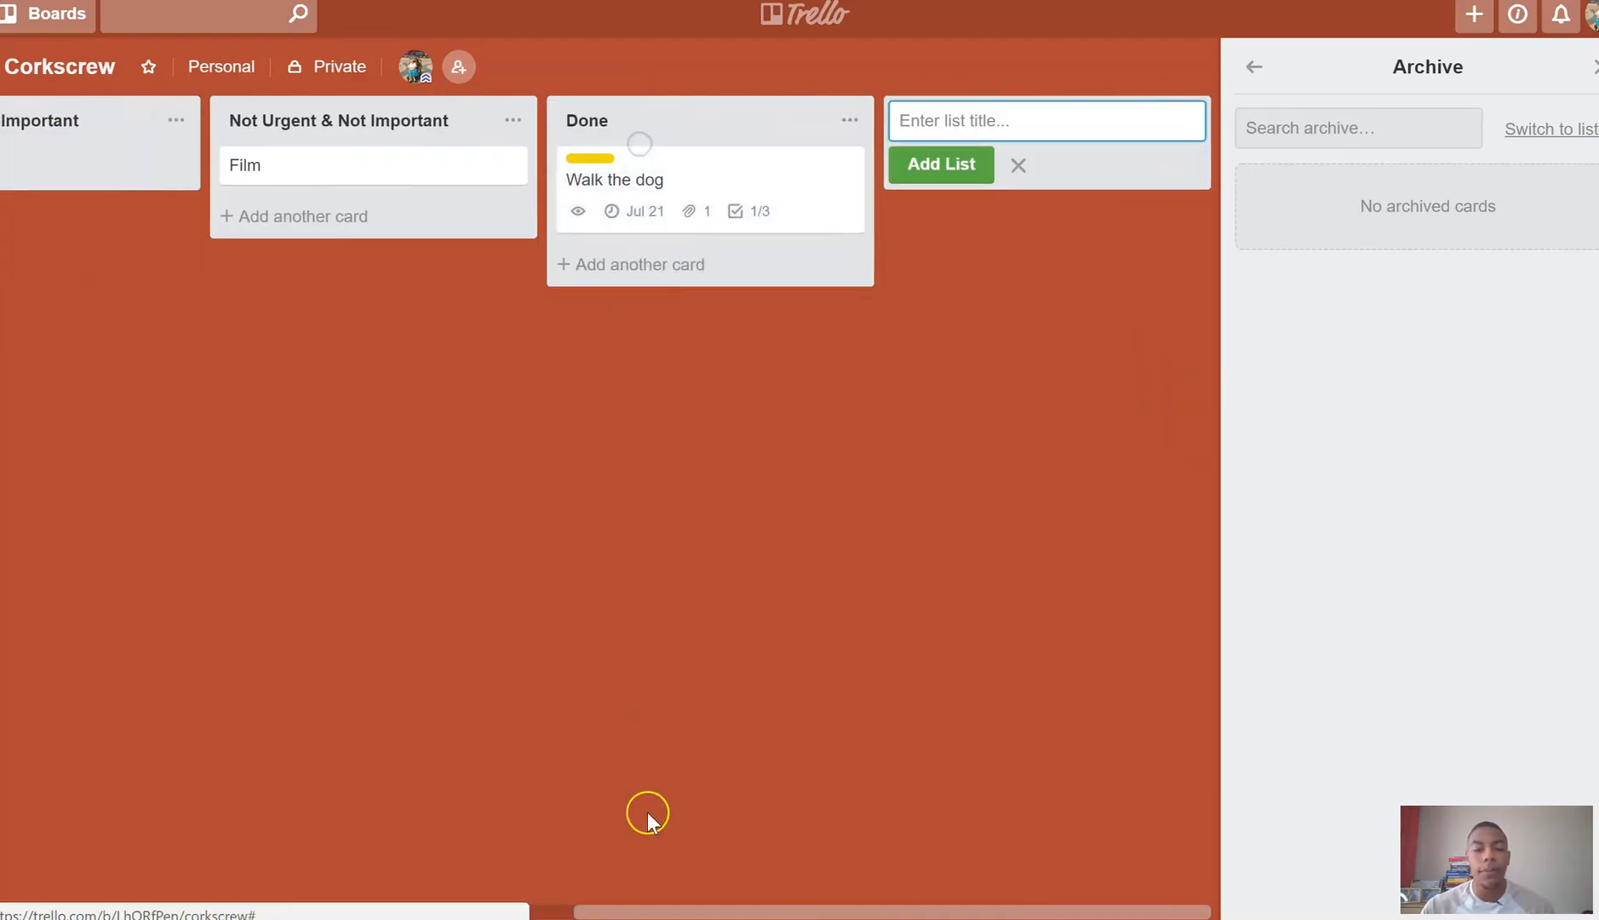
drag(664, 909, 785, 877)
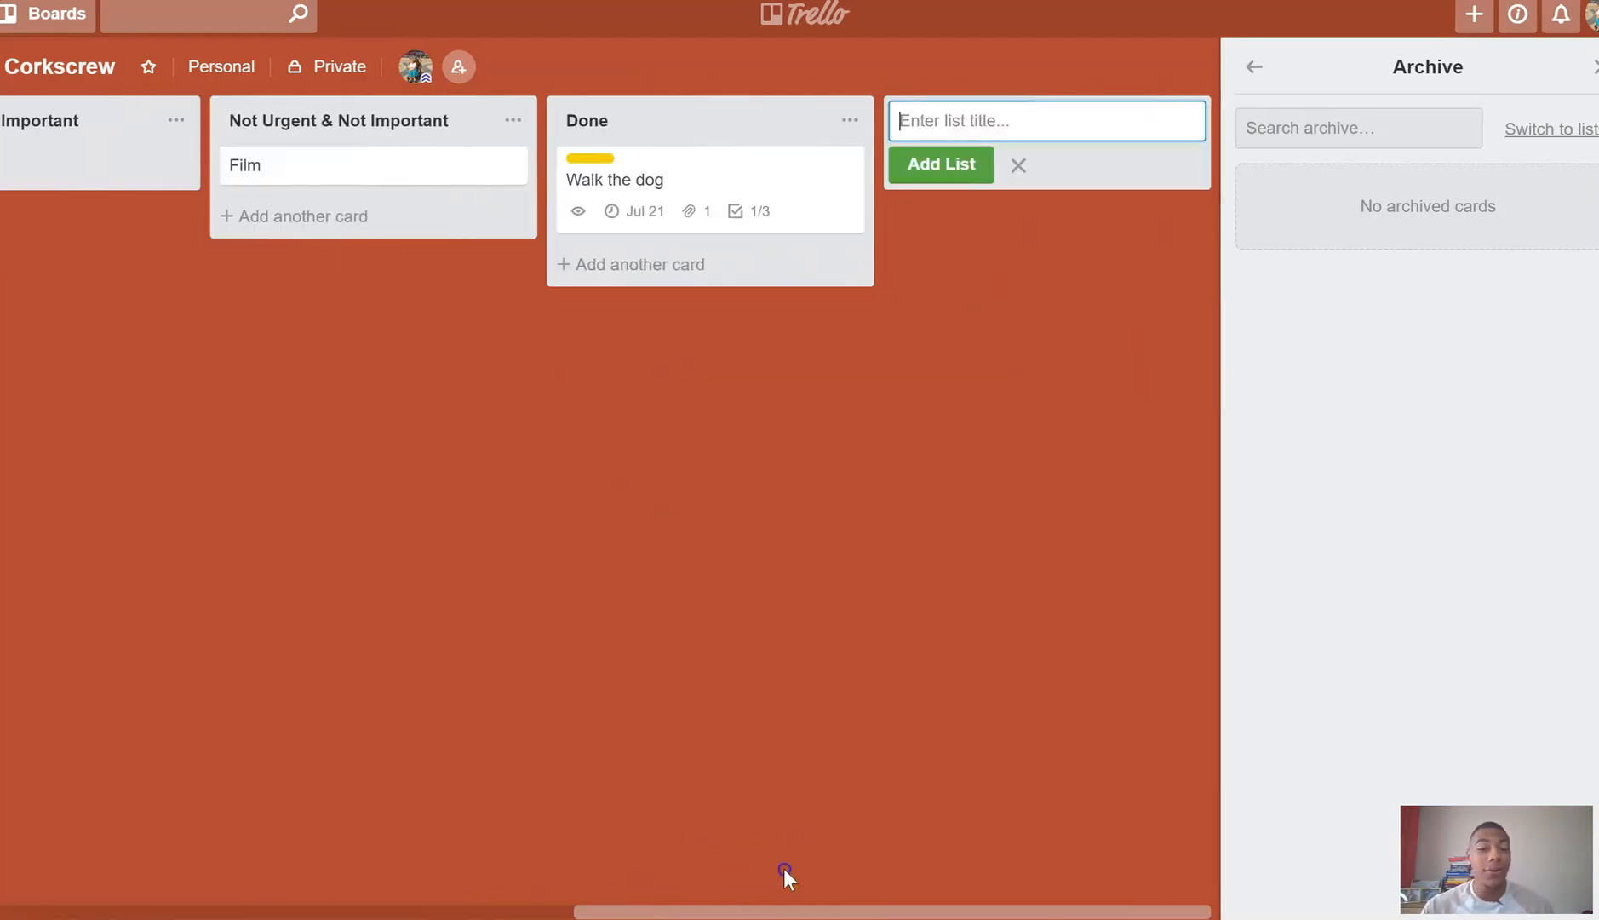